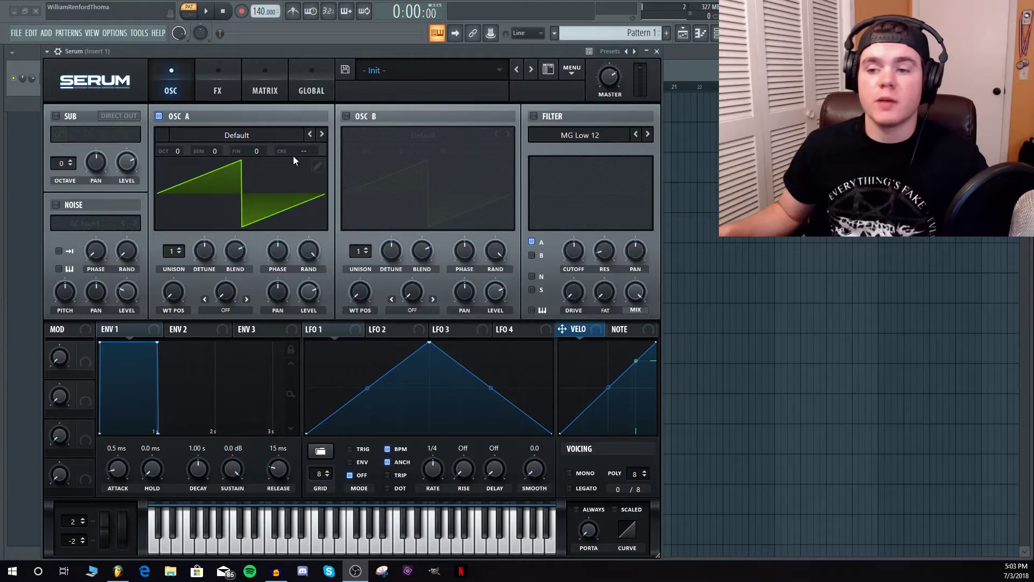
# In oscillator A's wavetable editor, generate a triangle wave using the preset formula min(2+2*x, abs((x-0.5)*2)-1).
pyautogui.click(317, 166)
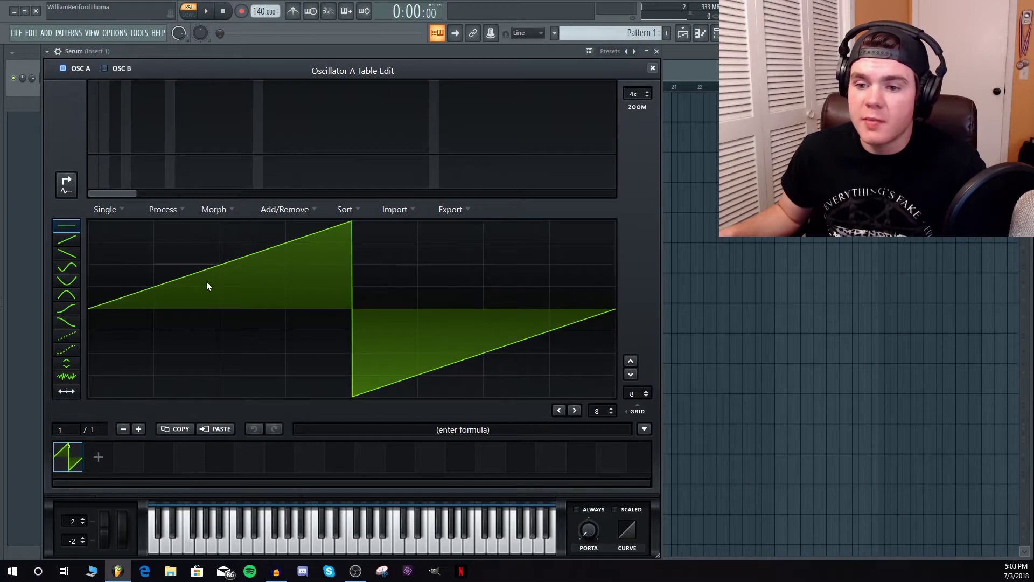
pyautogui.click(66, 239)
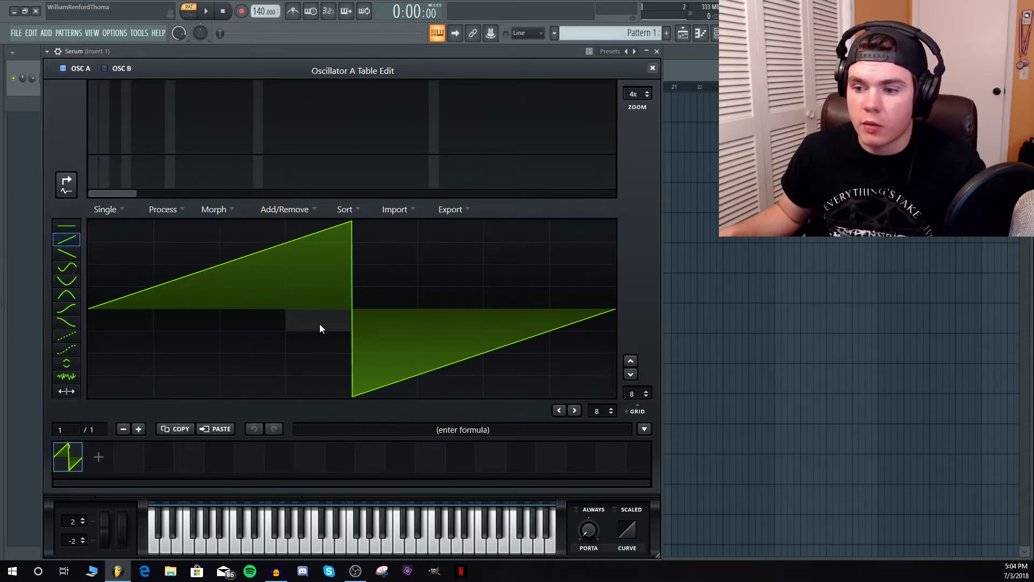
pyautogui.click(645, 429)
pyautogui.moveTo(694, 457)
pyautogui.click(767, 347)
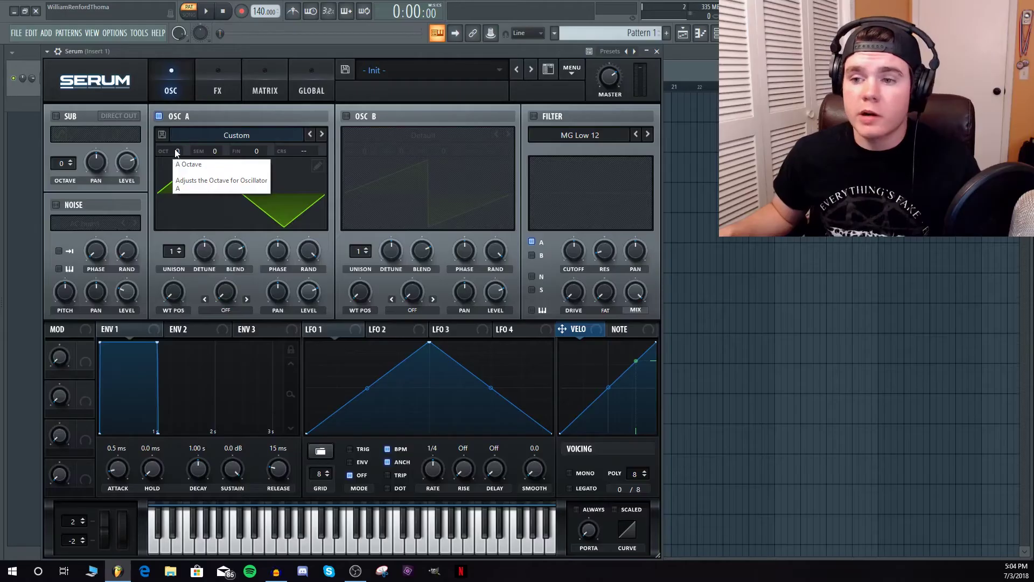
# Set oscillator A's octave to -2 and play a few test notes.
pyautogui.click(177, 151)
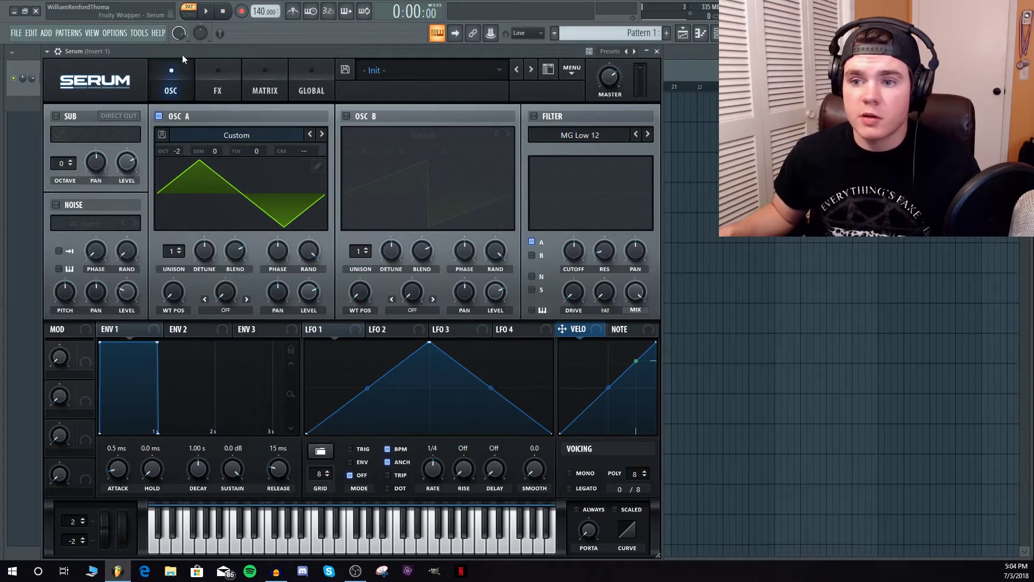
pyautogui.press('c')
pyautogui.press('c')
pyautogui.press('c')
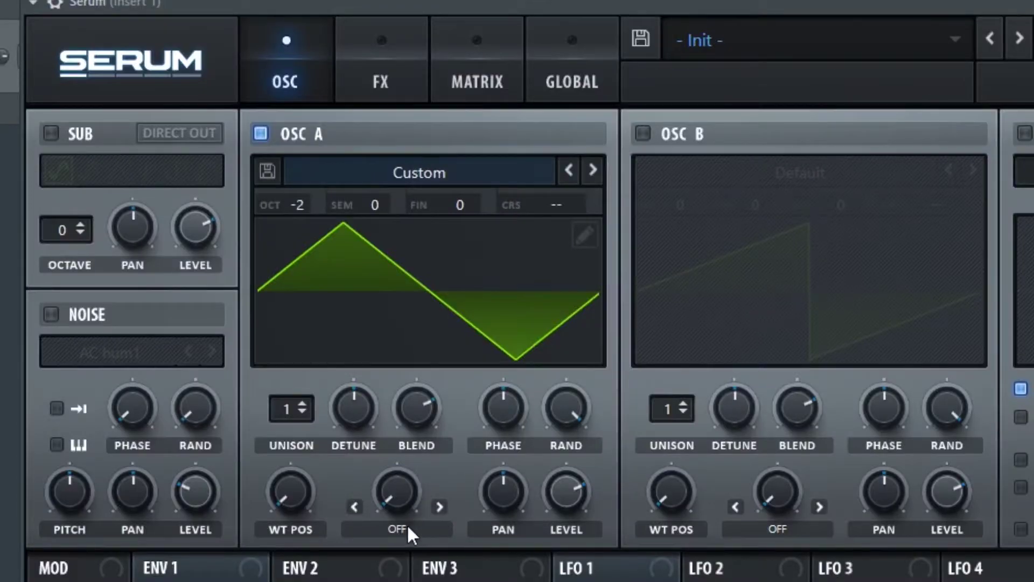
# Set oscillator A's warp mode to Remap 1 and raise its warp amount to maximum.
pyautogui.click(408, 529)
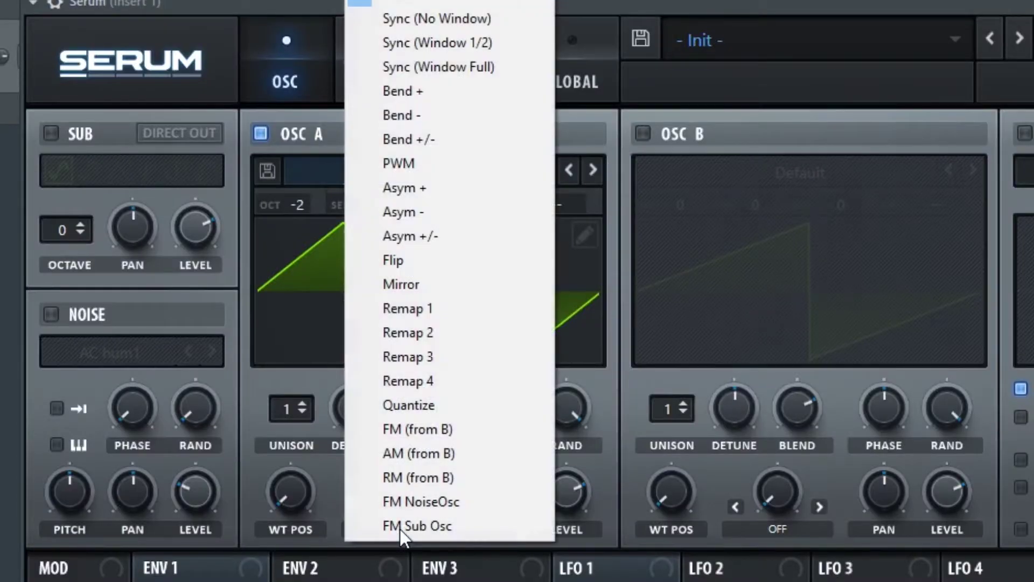
pyautogui.click(418, 310)
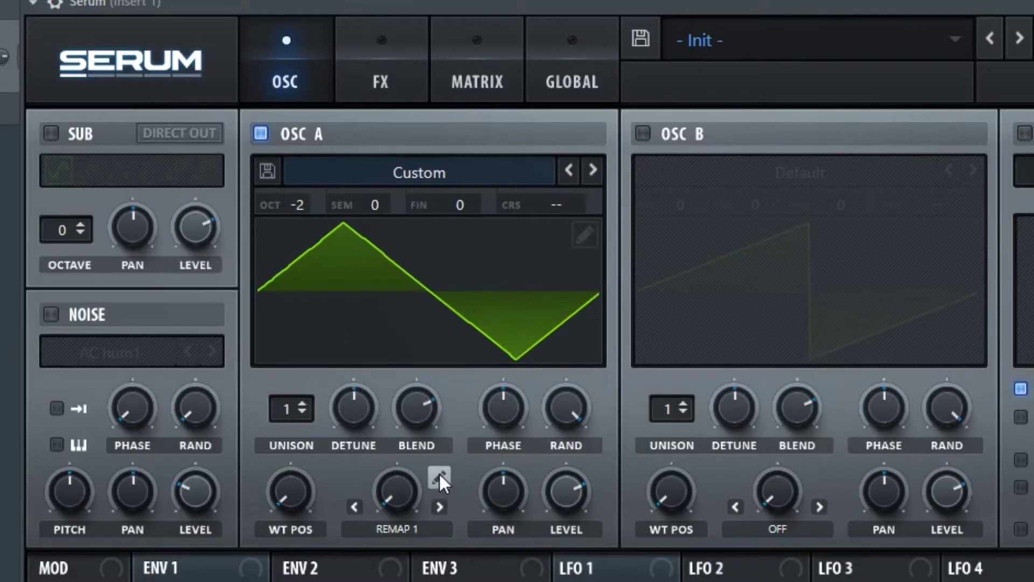
pyautogui.moveTo(396, 493); pyautogui.dragTo(421, 116)
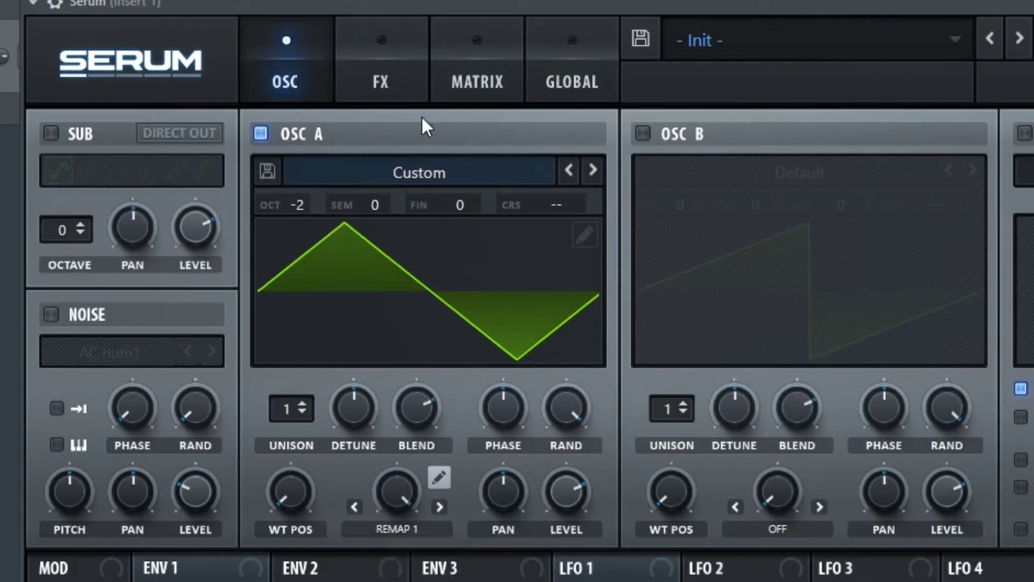
# Open the Remap 1 curve editor and add points to form a jagged curve with alternating peaks and valleys.
pyautogui.click(436, 474)
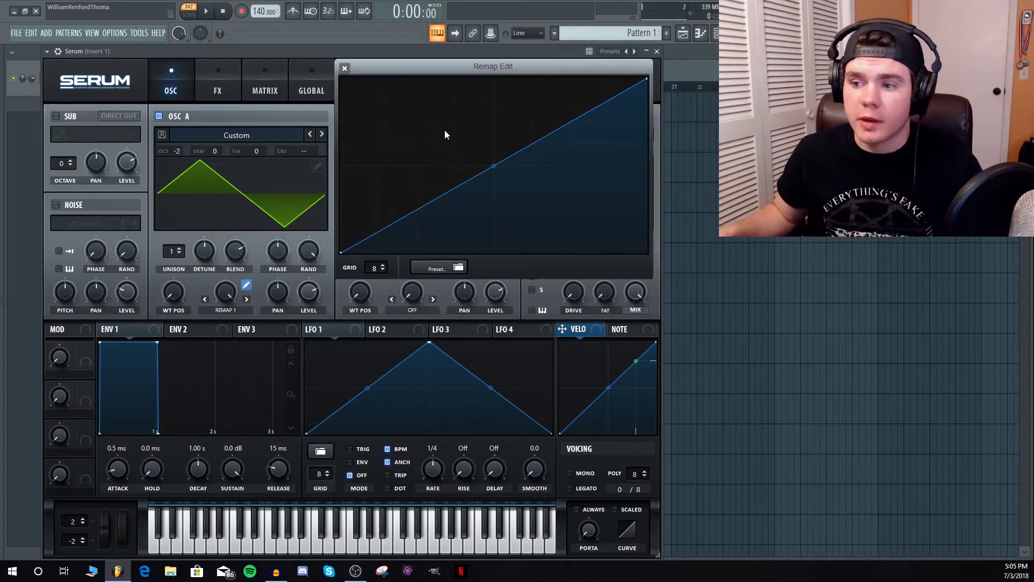
pyautogui.doubleClick(379, 165)
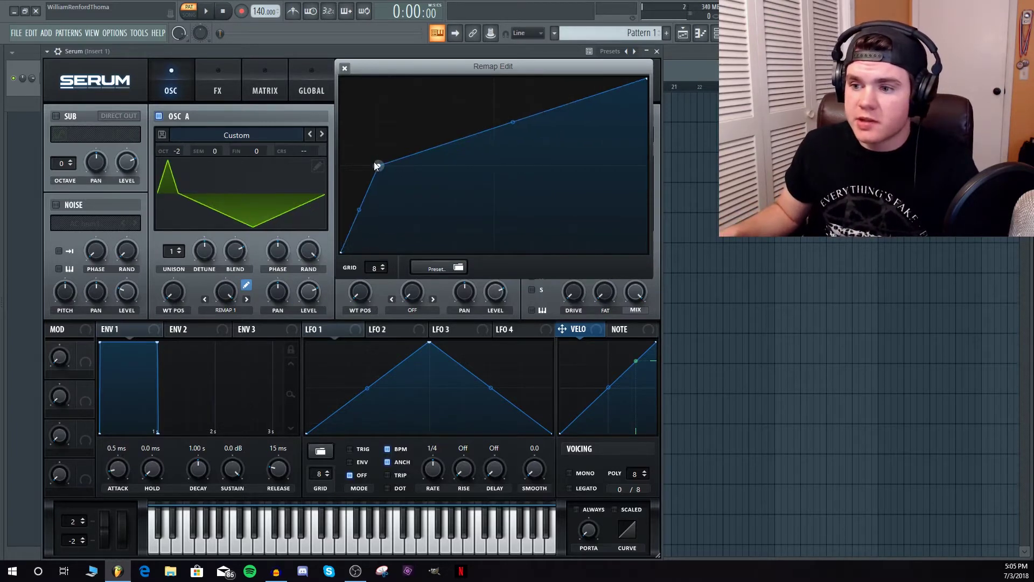
pyautogui.doubleClick(401, 158)
pyautogui.moveTo(401, 158); pyautogui.dragTo(531, 188)
pyautogui.doubleClick(462, 225)
pyautogui.doubleClick(528, 147)
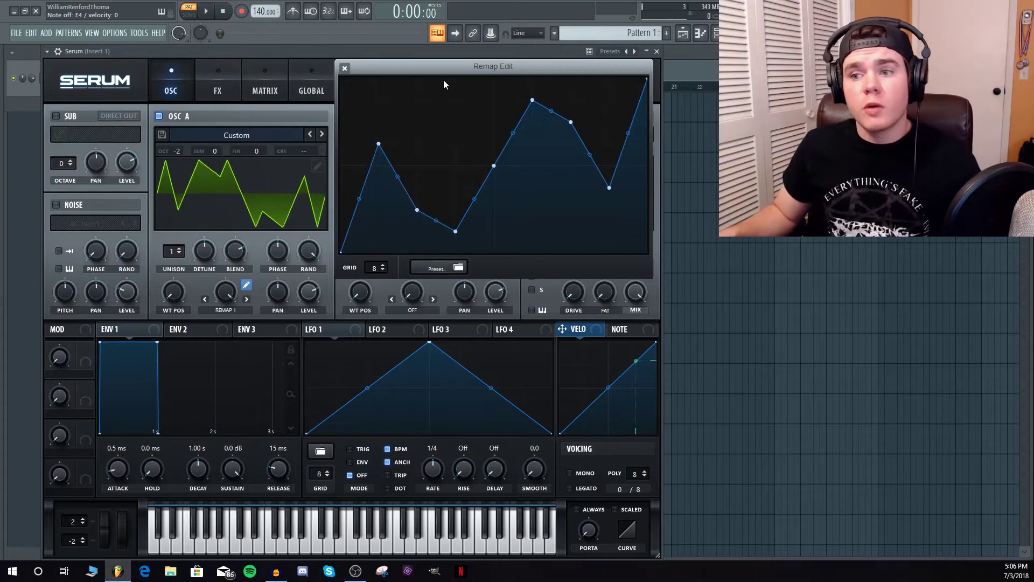
# Try an extra remap point that forms a vertical step at the curve's midpoint, and remove it.
pyautogui.doubleClick(482, 195)
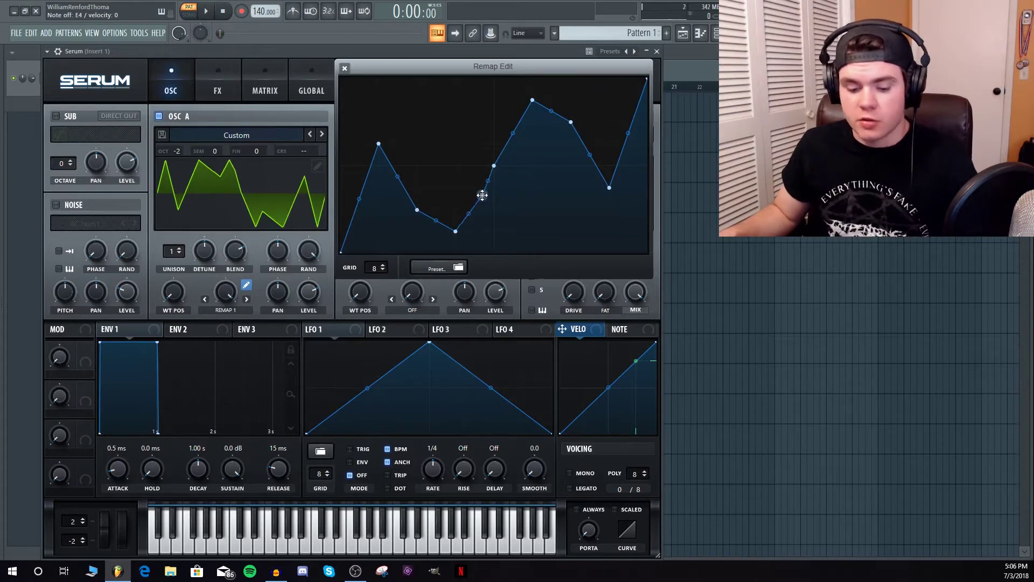
pyautogui.moveTo(482, 195); pyautogui.dragTo(493, 188)
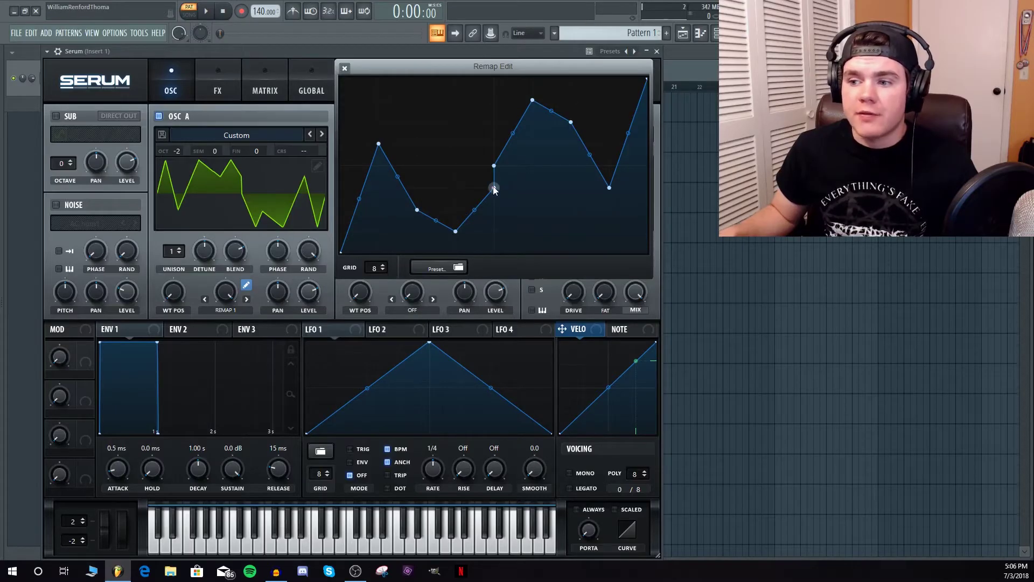
pyautogui.doubleClick(493, 188)
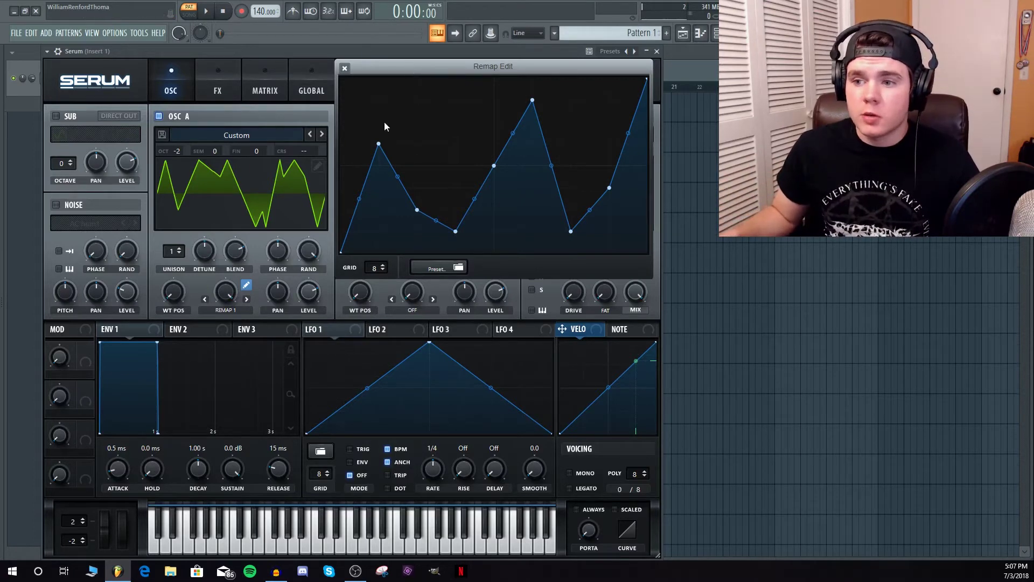
# Close the remap editor, then sweep oscillator A's warp amount and compare the 2D and 3D waveform views.
pyautogui.click(344, 67)
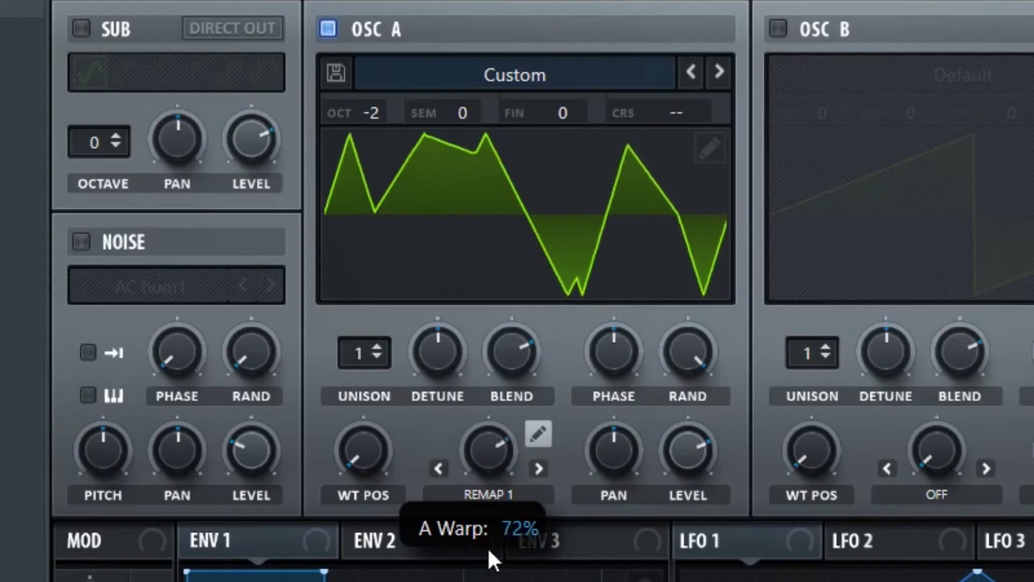
pyautogui.moveTo(224, 280); pyautogui.dragTo(225, 334)
pyautogui.moveTo(525, 580); pyautogui.dragTo(560, 581)
pyautogui.moveTo(581, 484); pyautogui.dragTo(568, 172)
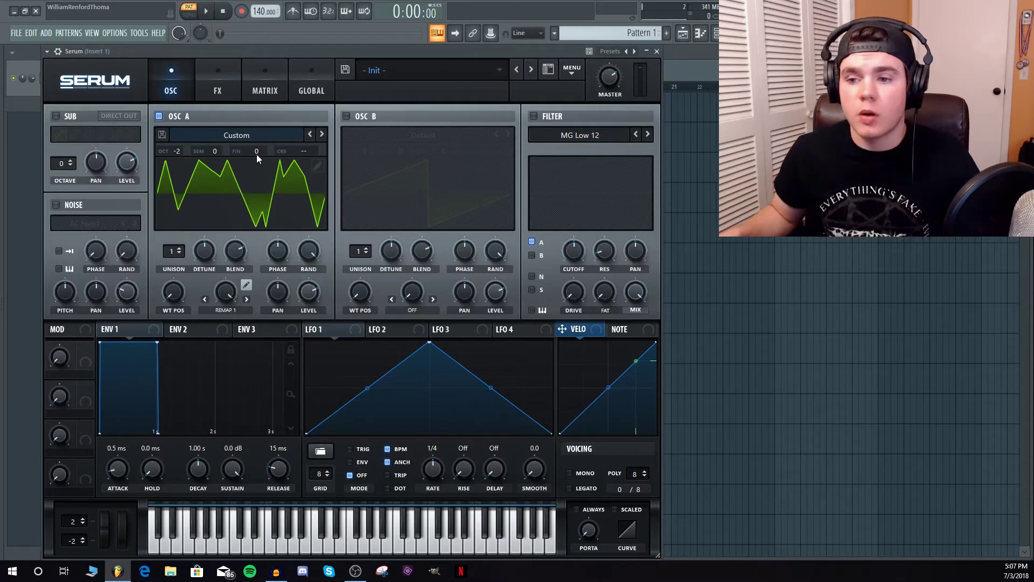
pyautogui.click(211, 166)
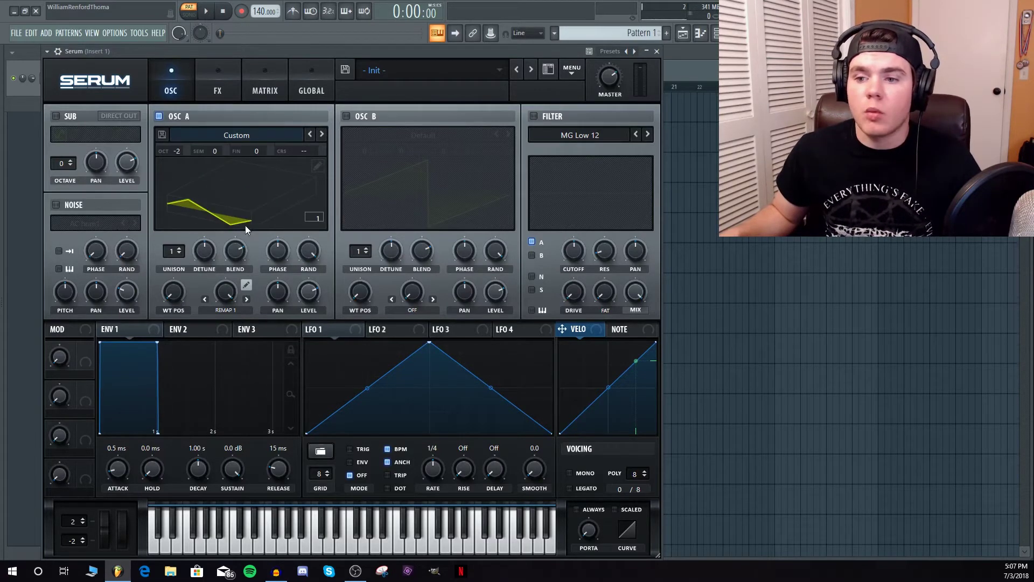
pyautogui.click(226, 172)
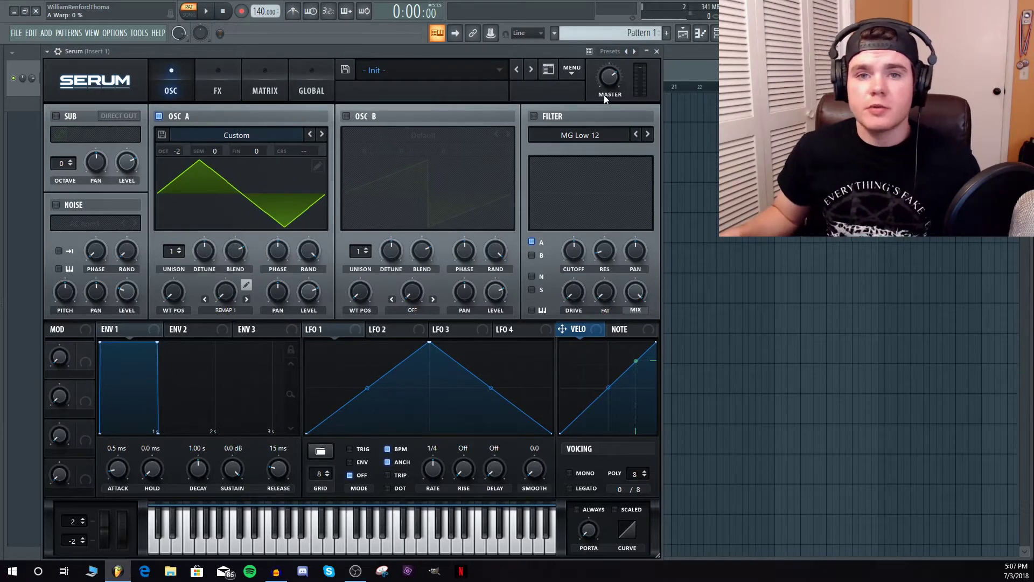
# Render oscillator A's warp into its wavetable and turn the warp amount down to 0%.
pyautogui.click(571, 69)
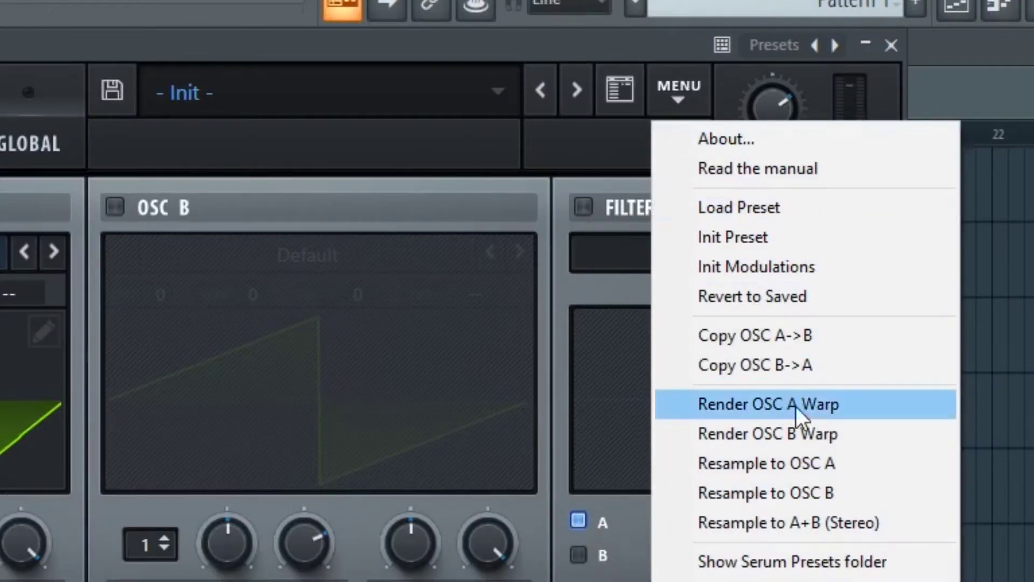
pyautogui.click(800, 408)
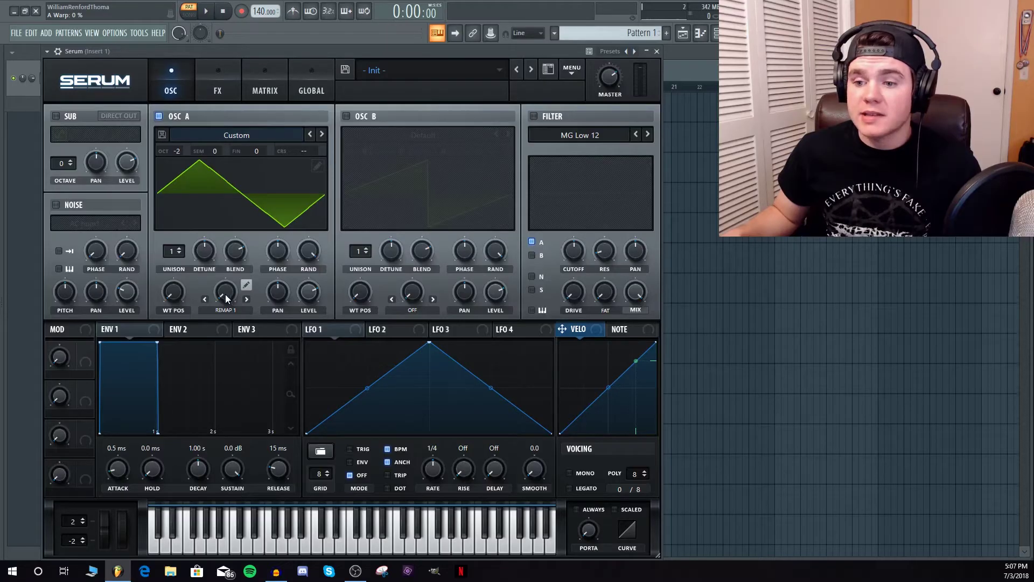
pyautogui.moveTo(225, 295); pyautogui.dragTo(215, 409)
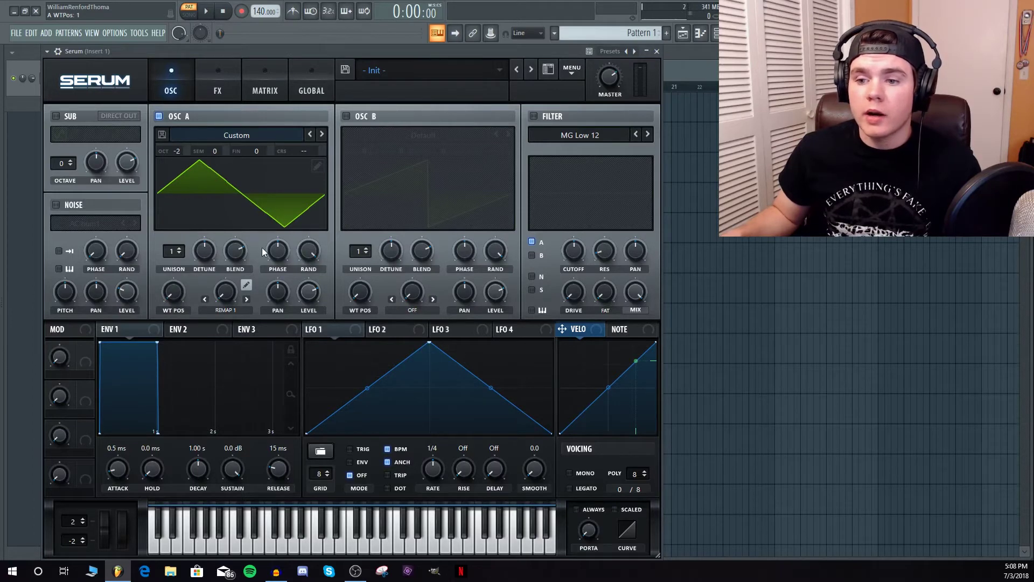
# Show oscillator A's wavetable in 3D and sweep its wavetable position while playing a note, ending at position 1.
pyautogui.moveTo(173, 297)
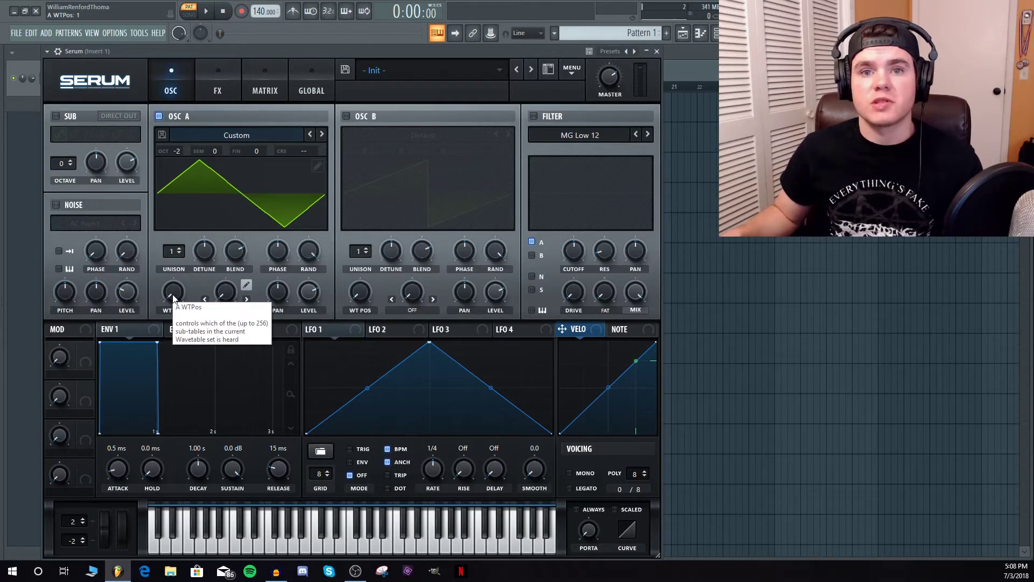
pyautogui.click(216, 177)
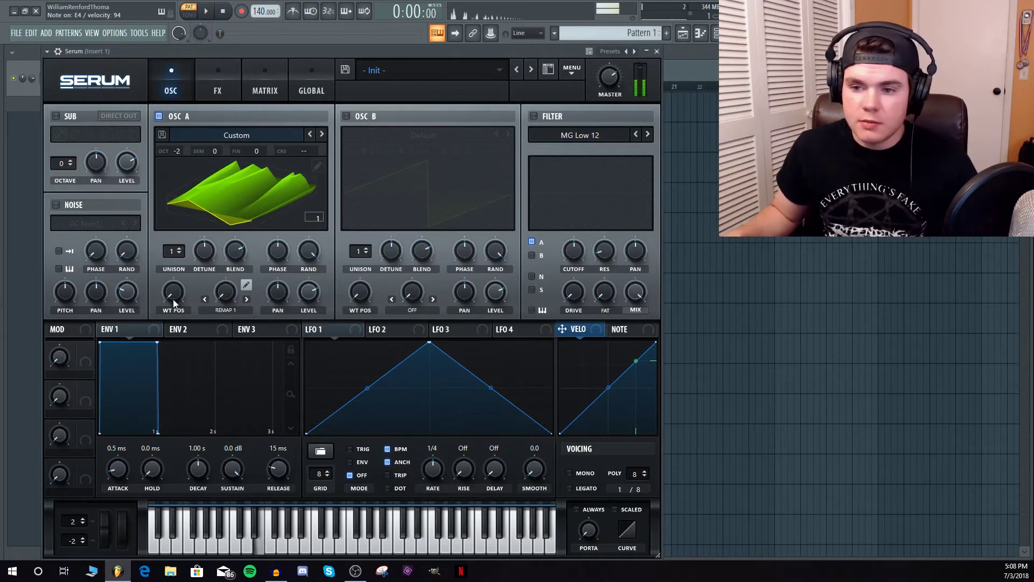
pyautogui.moveTo(173, 299); pyautogui.dragTo(168, 345)
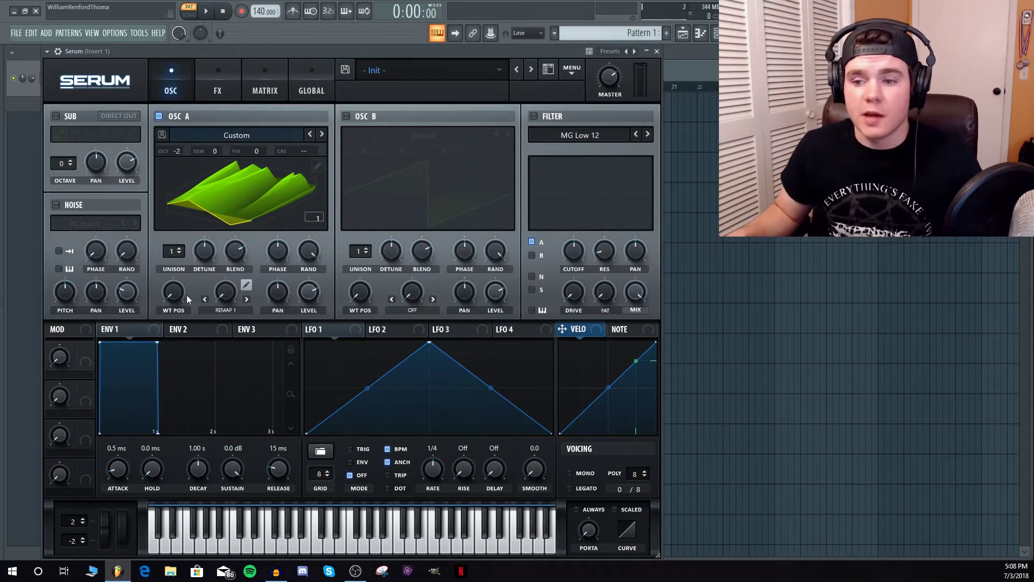
pyautogui.moveTo(177, 293); pyautogui.dragTo(168, 492)
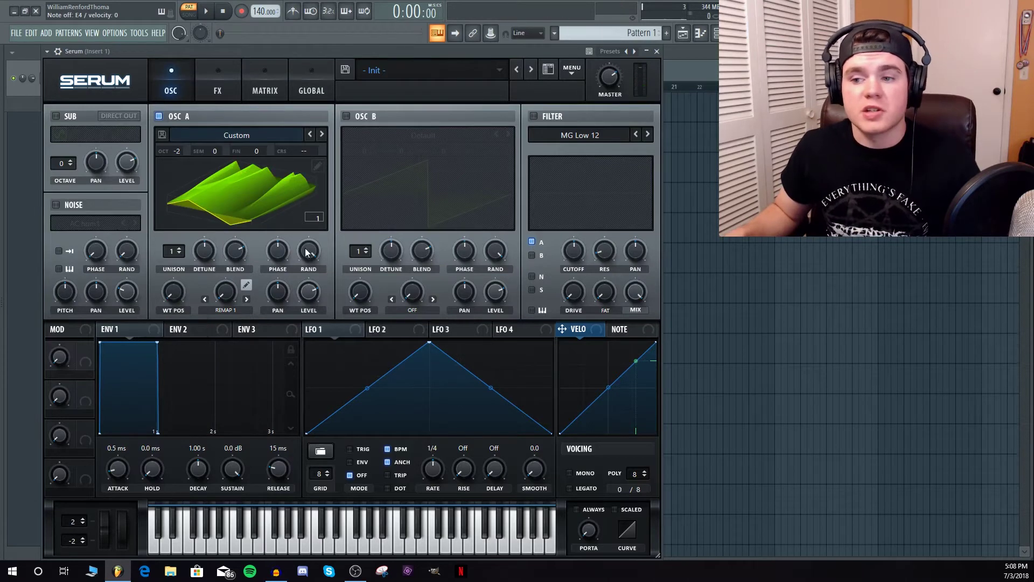
# Compare the first and last wavetable frames in the 2D view, return to position 1, and check the 3D view again.
pyautogui.click(252, 129)
pyautogui.click(263, 174)
pyautogui.moveTo(175, 293); pyautogui.dragTo(211, 34)
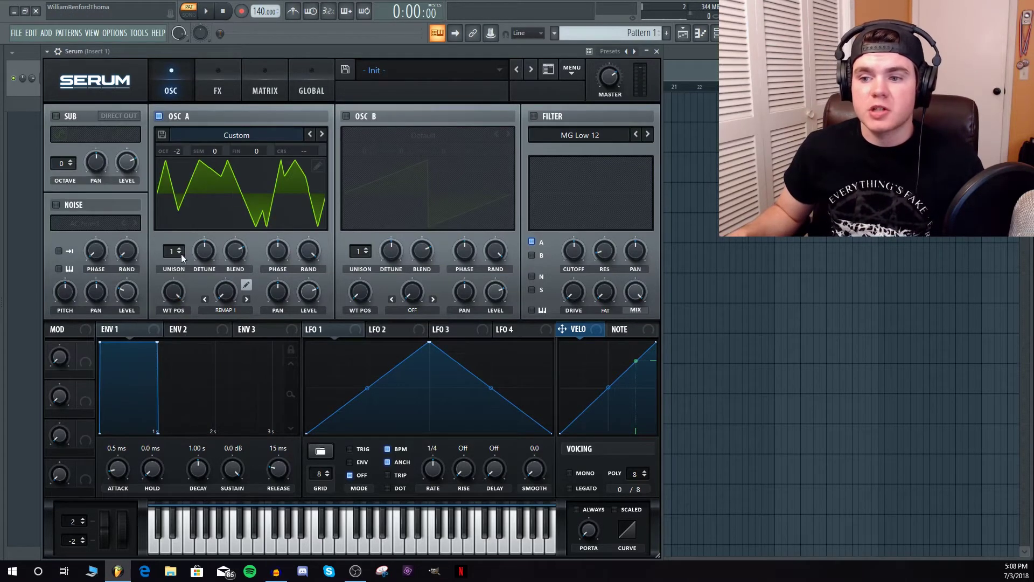
pyautogui.moveTo(176, 285); pyautogui.dragTo(154, 493)
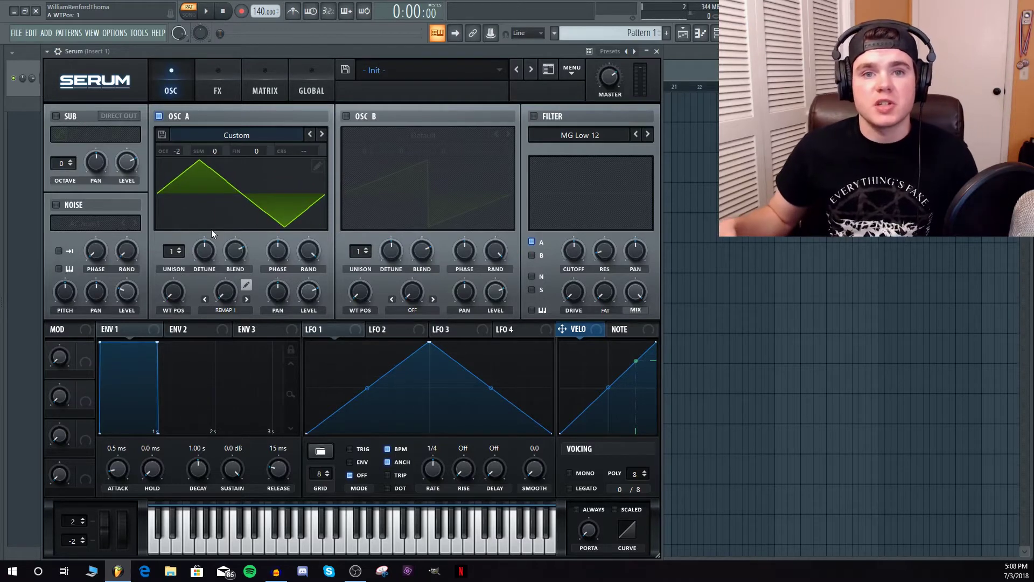
pyautogui.click(247, 190)
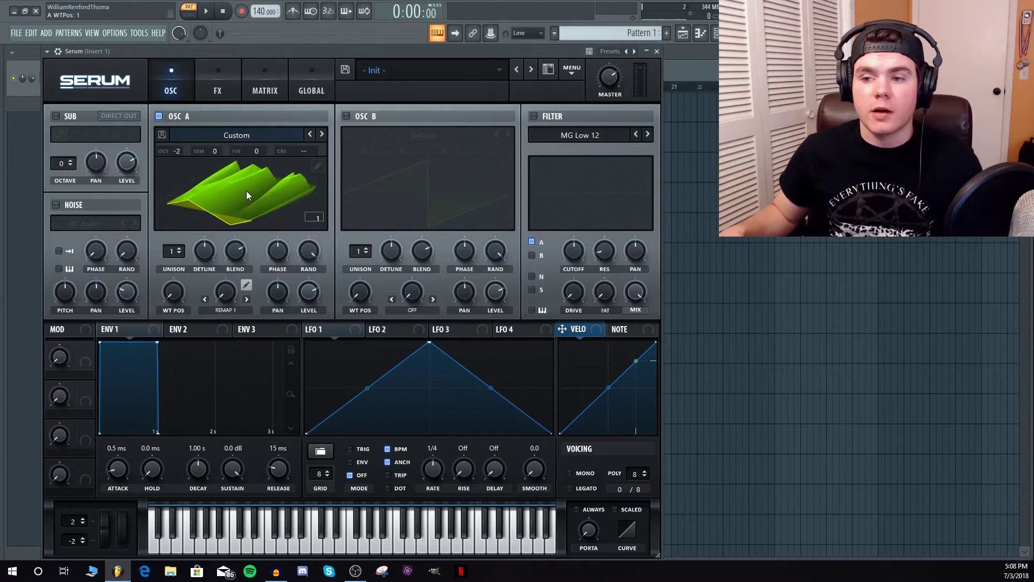
pyautogui.click(247, 191)
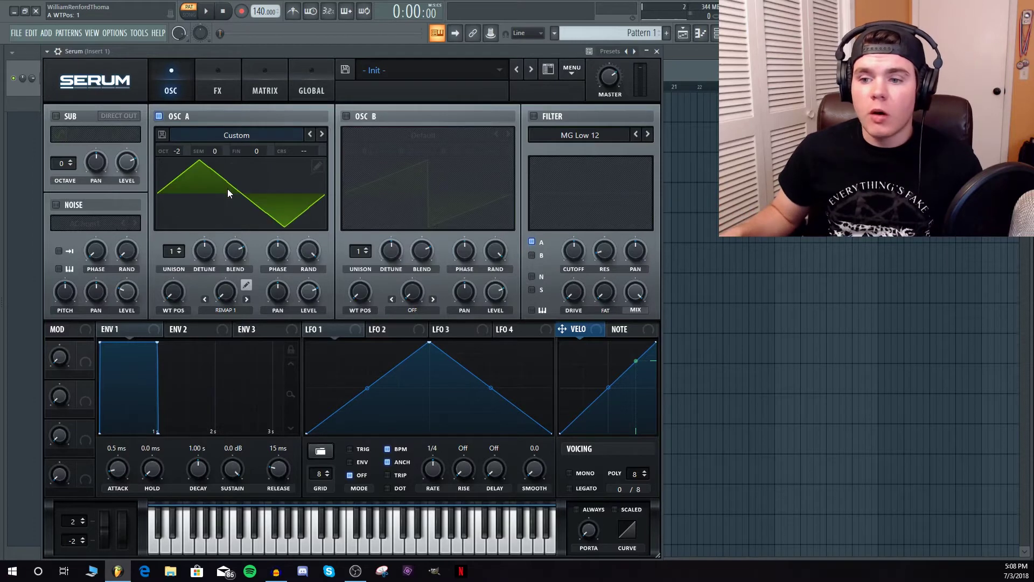
# Set oscillator A's wavetable position to 256, testing Remap 1 at full amount and returning the warp to 0%.
pyautogui.moveTo(170, 296); pyautogui.dragTo(188, 172)
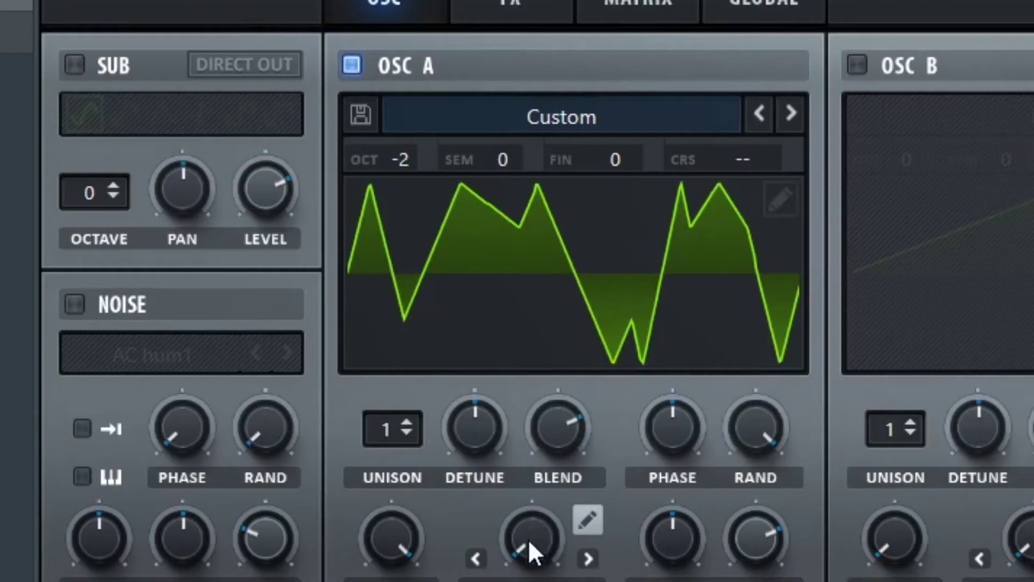
pyautogui.moveTo(224, 295); pyautogui.dragTo(252, 149)
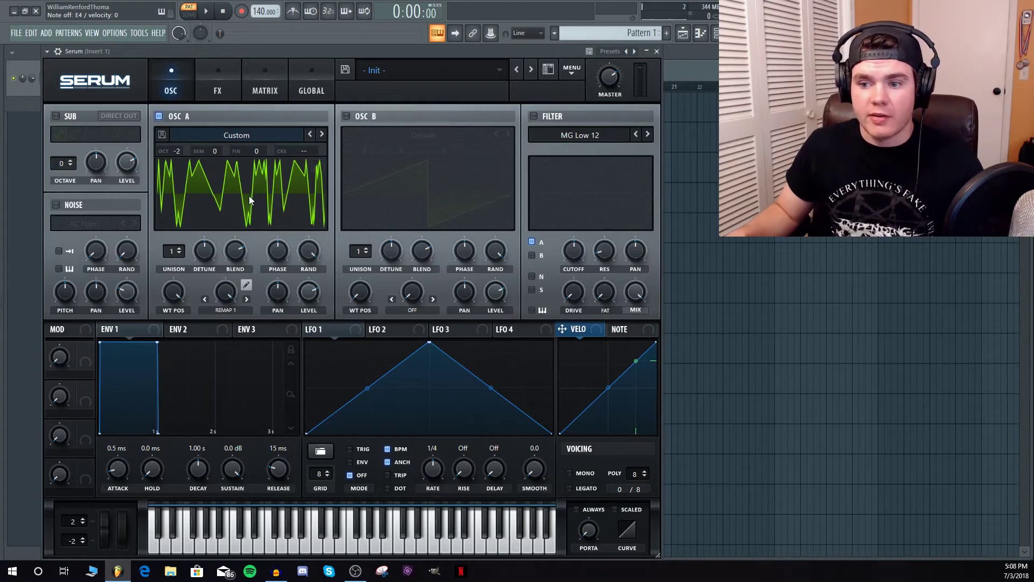
pyautogui.moveTo(225, 292); pyautogui.dragTo(209, 501)
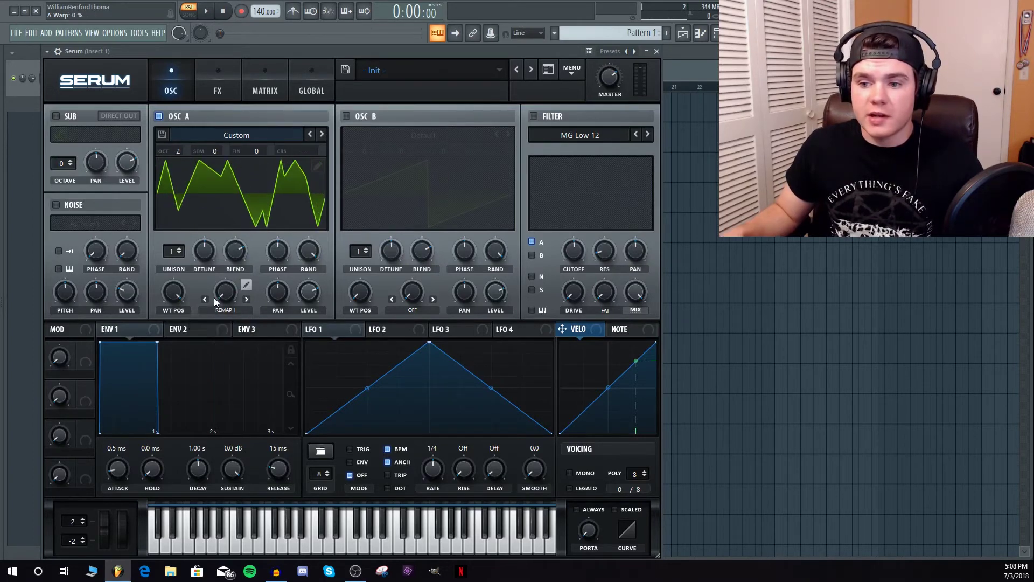
pyautogui.moveTo(175, 293); pyautogui.dragTo(192, 254)
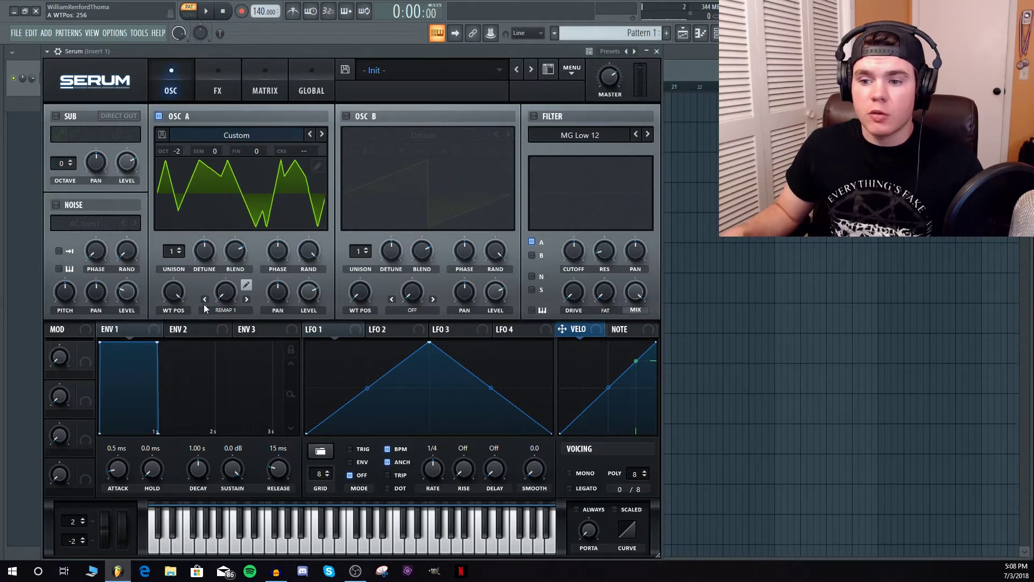
pyautogui.click(578, 70)
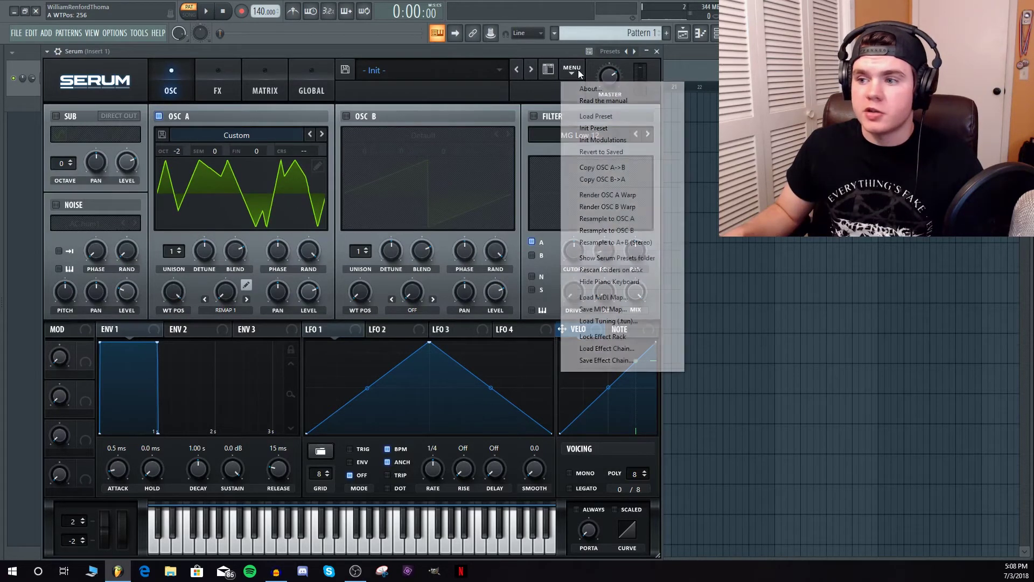
pyautogui.click(479, 54)
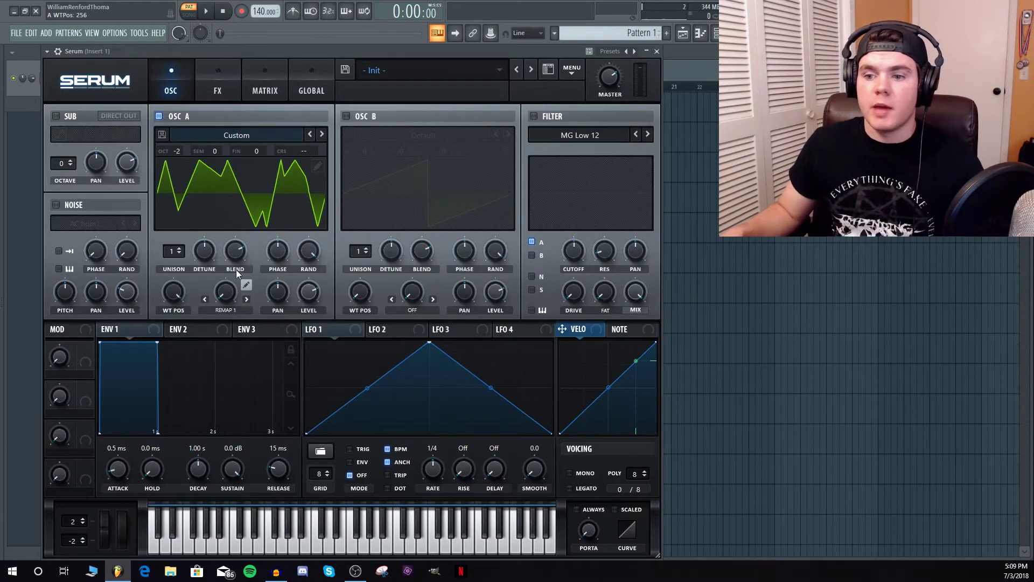
# Render oscillator A's warp into its wavetable again and show the table in 3D at position 1.
pyautogui.click(567, 70)
pyautogui.click(595, 196)
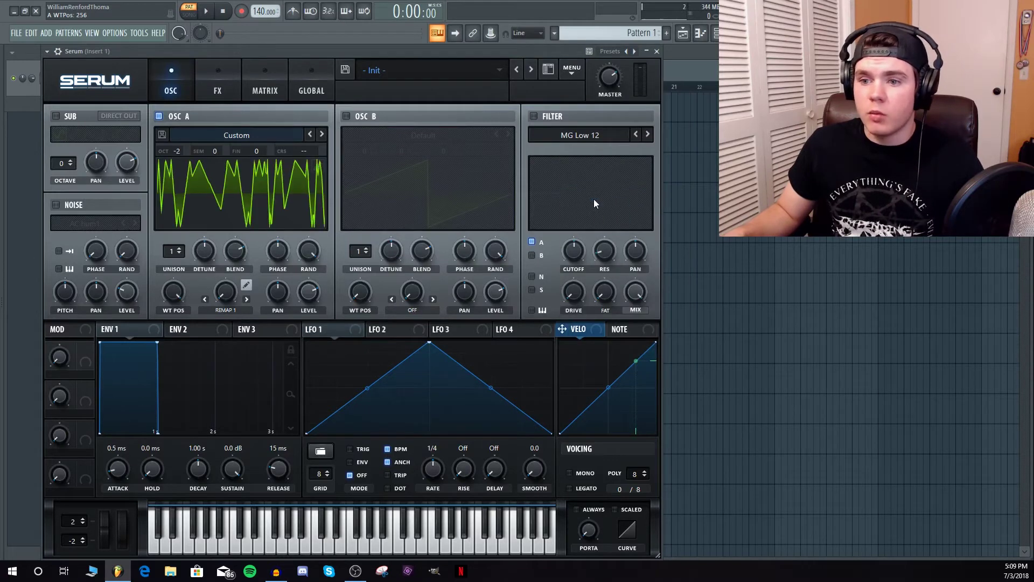
pyautogui.moveTo(158, 286); pyautogui.dragTo(147, 440)
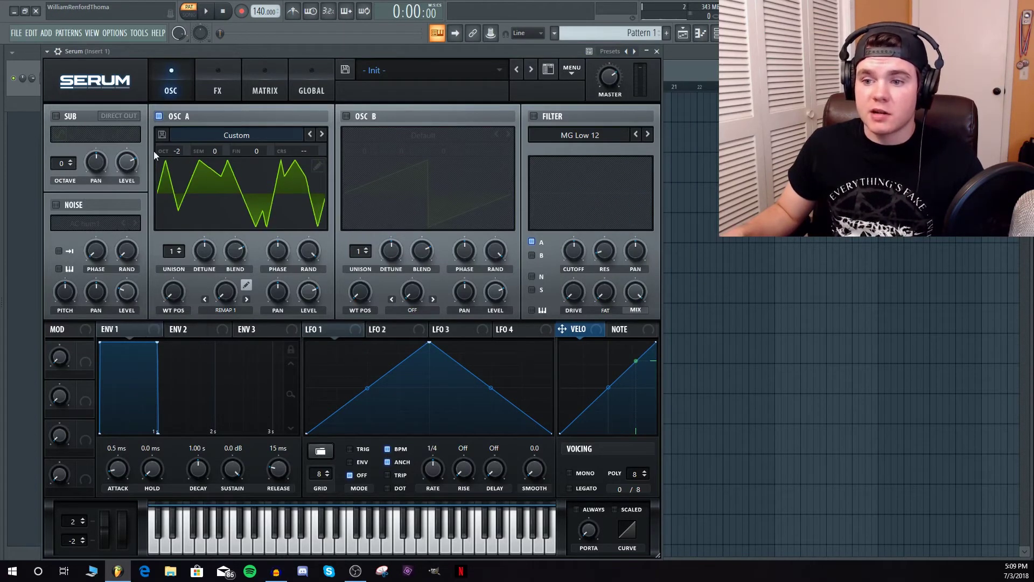
pyautogui.click(203, 202)
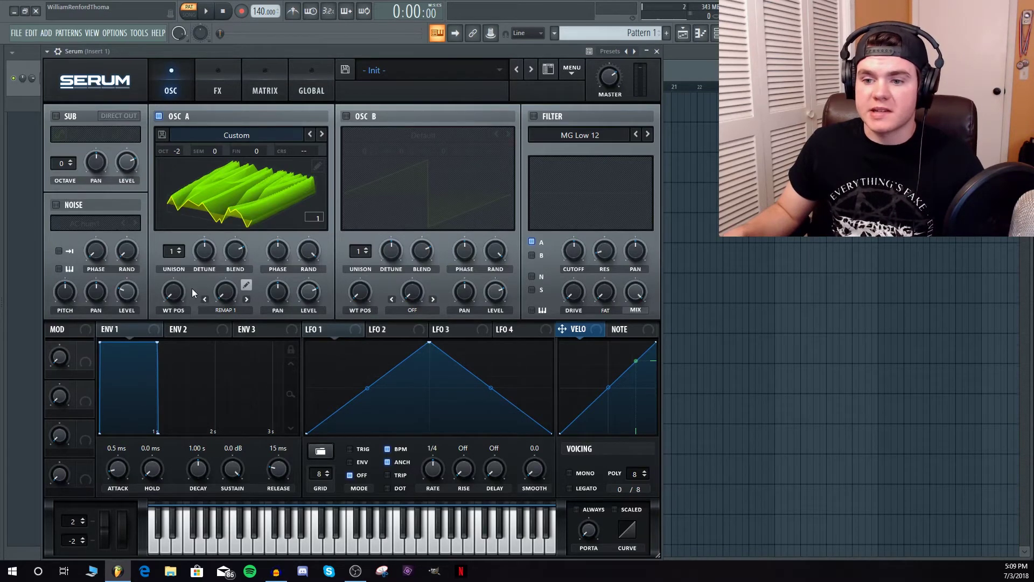
# Sweep oscillator A's wavetable position and Remap 1 amount while playing a note, returning to position 1 in the 3D view.
pyautogui.moveTo(173, 295); pyautogui.dragTo(180, 406)
pyautogui.moveTo(226, 294); pyautogui.dragTo(235, 367)
pyautogui.doubleClick(250, 192)
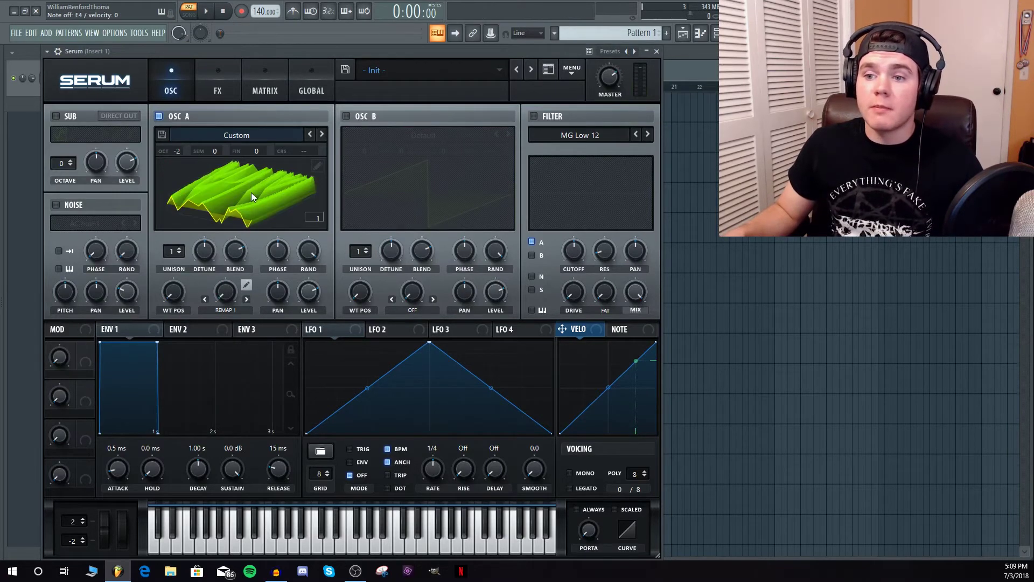
pyautogui.moveTo(172, 307); pyautogui.dragTo(156, 382)
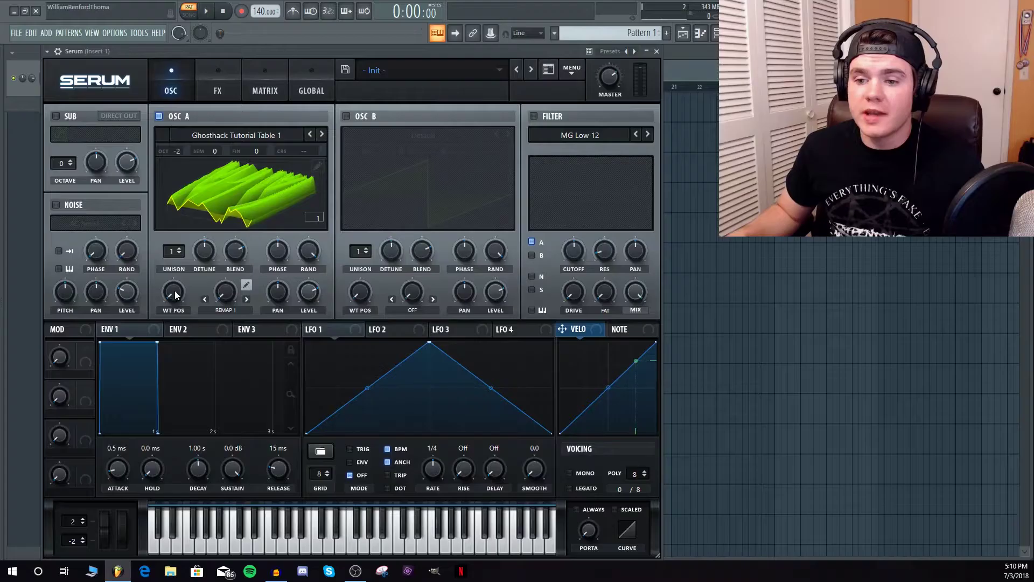
# Set oscillator A's wavetable position to 256, test Remap 1, and render the warp into Ghosthack Tutorial Table 1.
pyautogui.moveTo(175, 292); pyautogui.dragTo(220, 38)
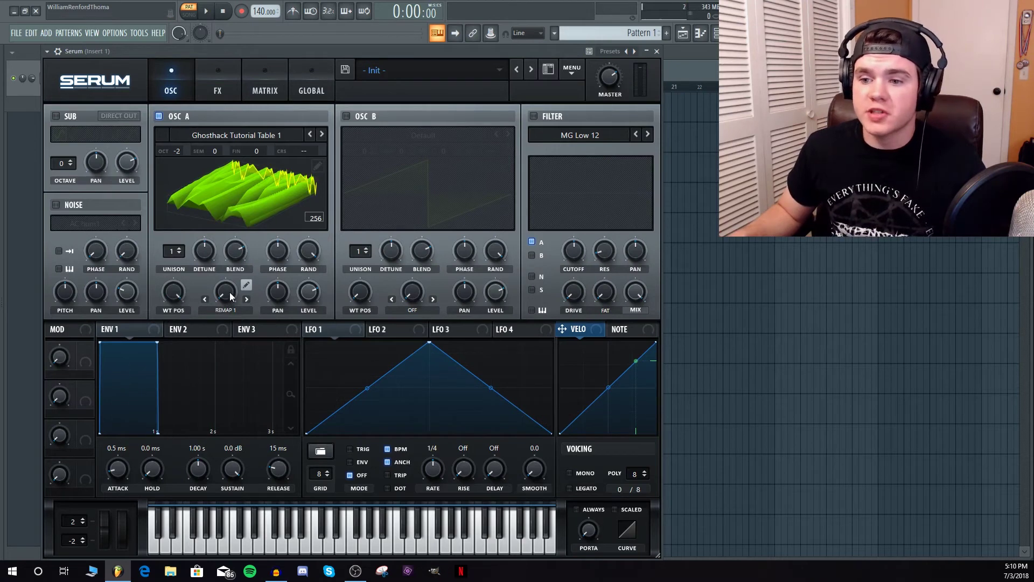
pyautogui.moveTo(224, 294); pyautogui.dragTo(248, 97)
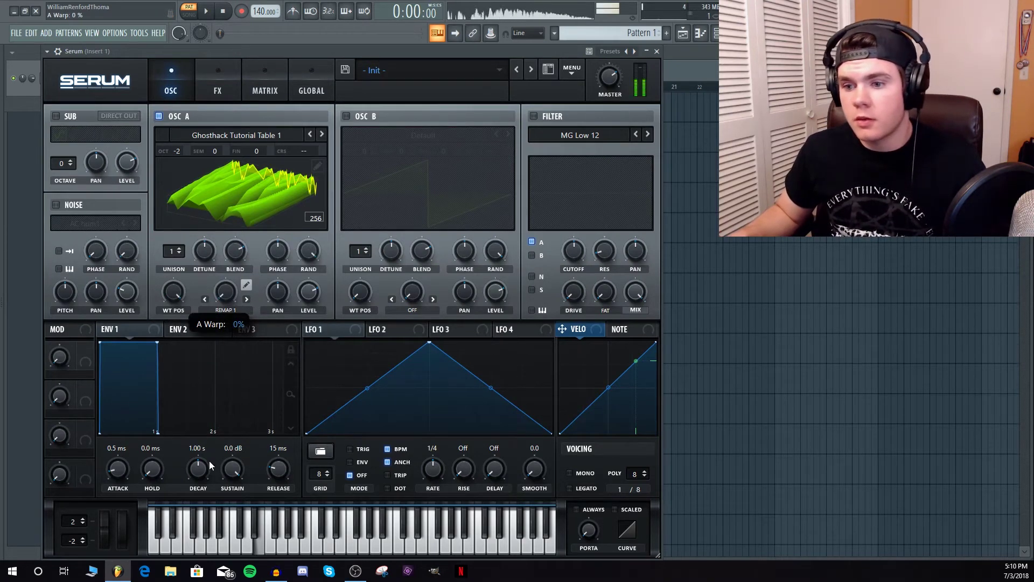
pyautogui.click(573, 76)
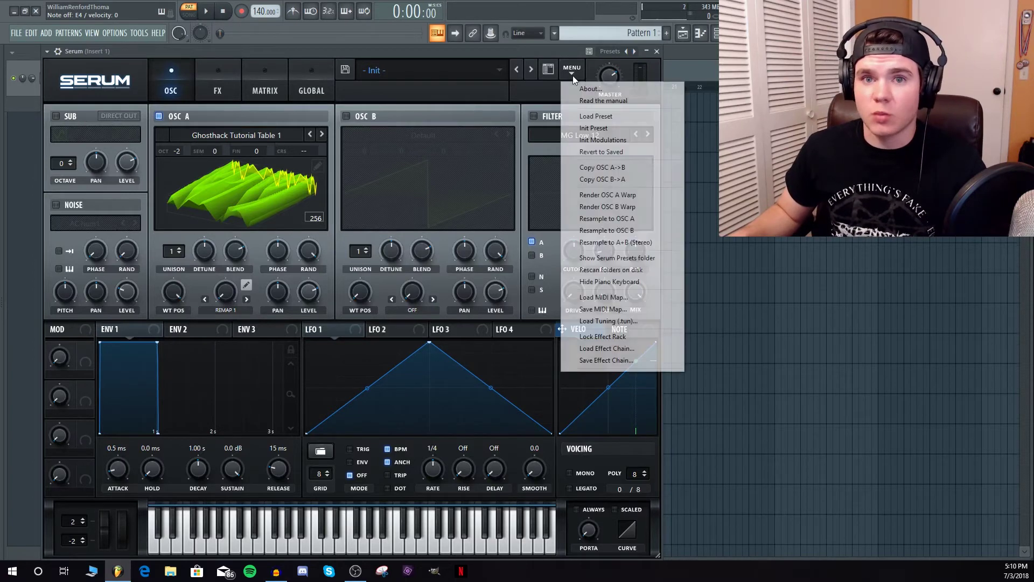
pyautogui.click(608, 193)
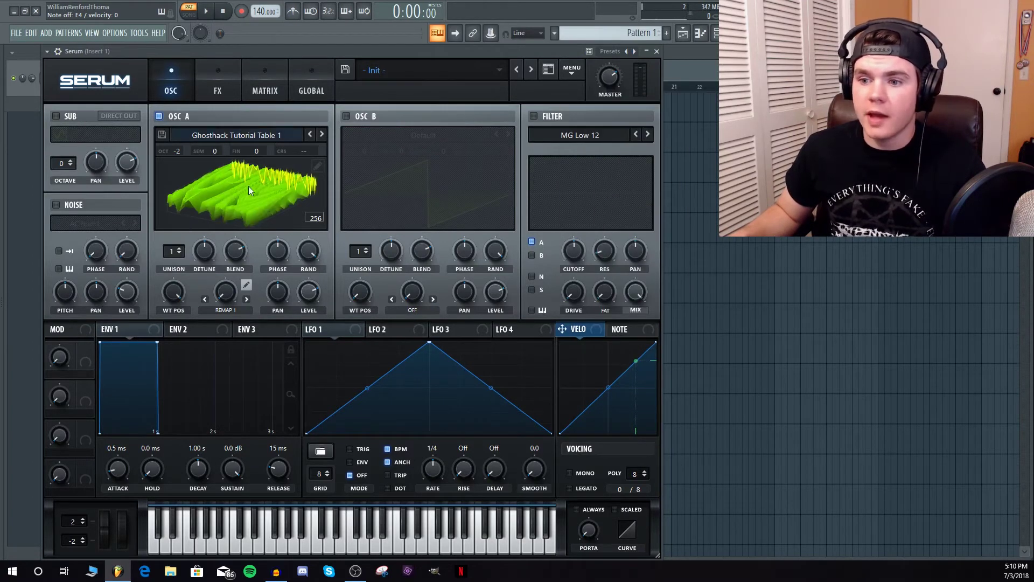
# Compare oscillator A's rendered frames between positions 1 and 256 in 2D and 3D, and review the Remap 1 curve.
pyautogui.moveTo(173, 292); pyautogui.dragTo(186, 310)
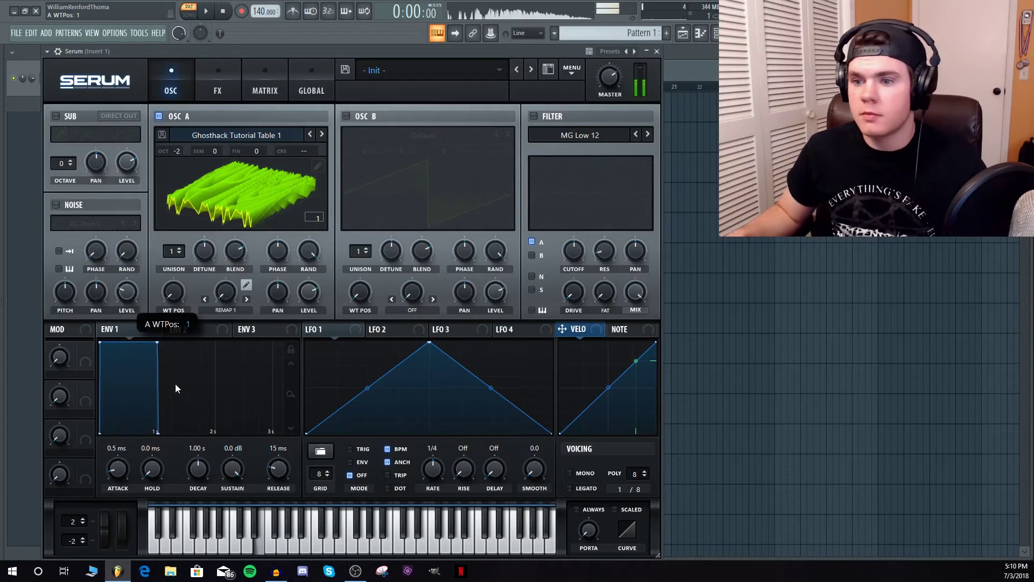
pyautogui.moveTo(176, 384); pyautogui.dragTo(228, 145)
pyautogui.click(225, 186)
pyautogui.moveTo(174, 291); pyautogui.dragTo(161, 449)
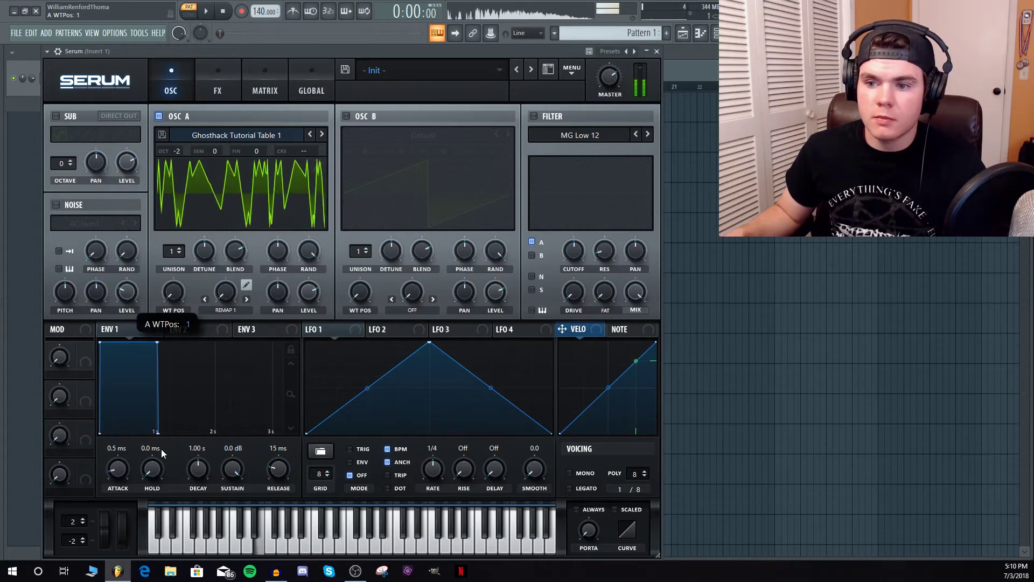
pyautogui.click(209, 188)
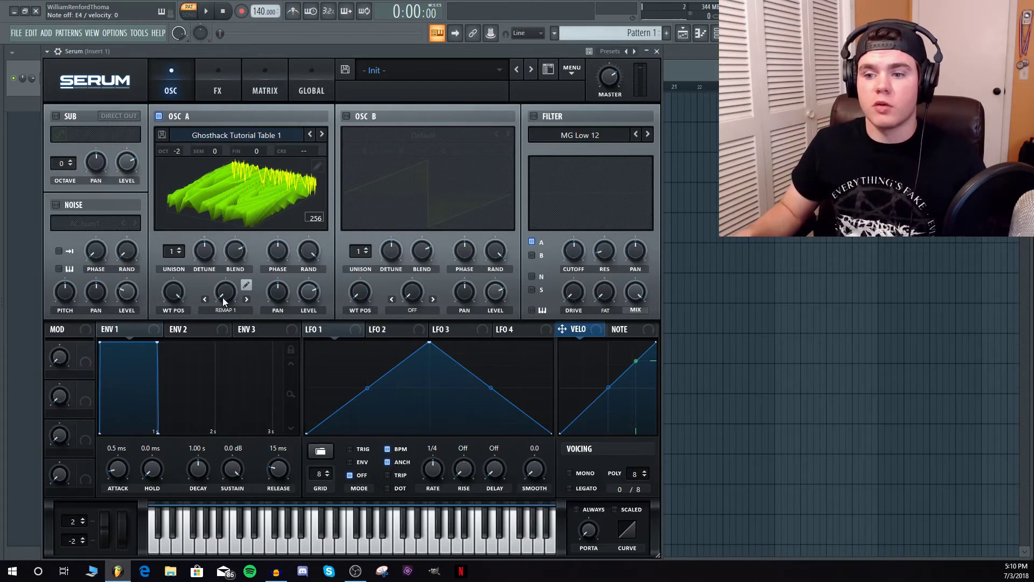
pyautogui.click(246, 284)
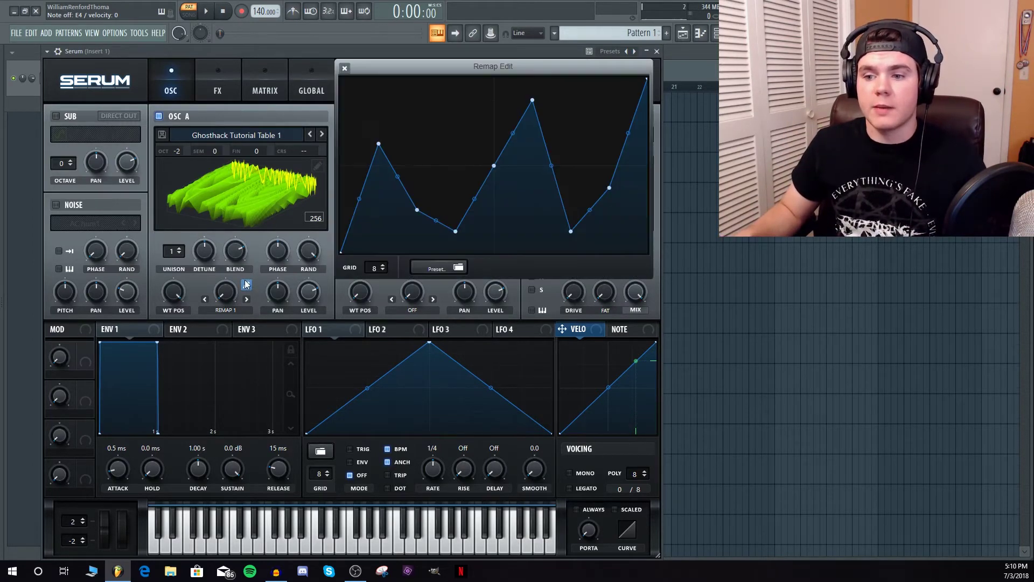
pyautogui.click(344, 67)
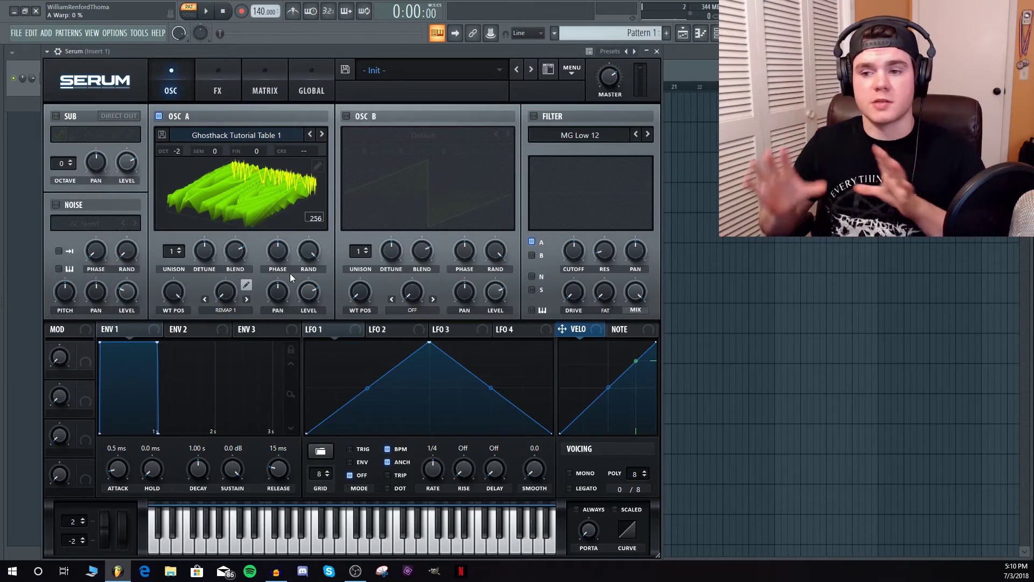
# Set oscillator A's wavetable position to 1 and save the wavetable as Ghosthack Tutorial Table 2.
pyautogui.moveTo(174, 289); pyautogui.dragTo(185, 323)
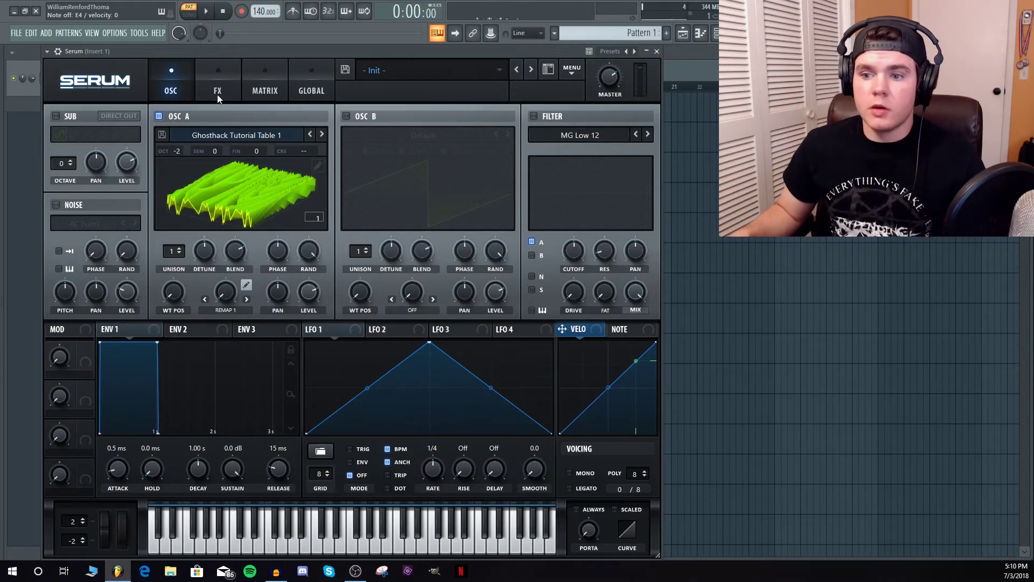
pyautogui.click(166, 136)
pyautogui.press('Return')
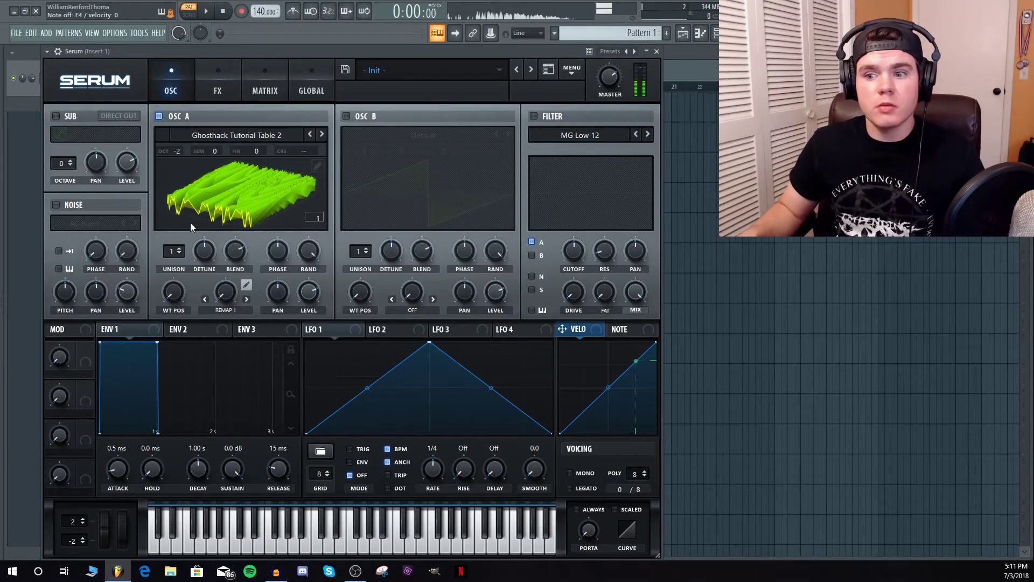
# Apply a multi-frame formula preset to oscillator A's wavetable in the table editor and sweep its wavetable position, ending at 113.
pyautogui.moveTo(173, 292); pyautogui.dragTo(186, 210)
pyautogui.click(316, 166)
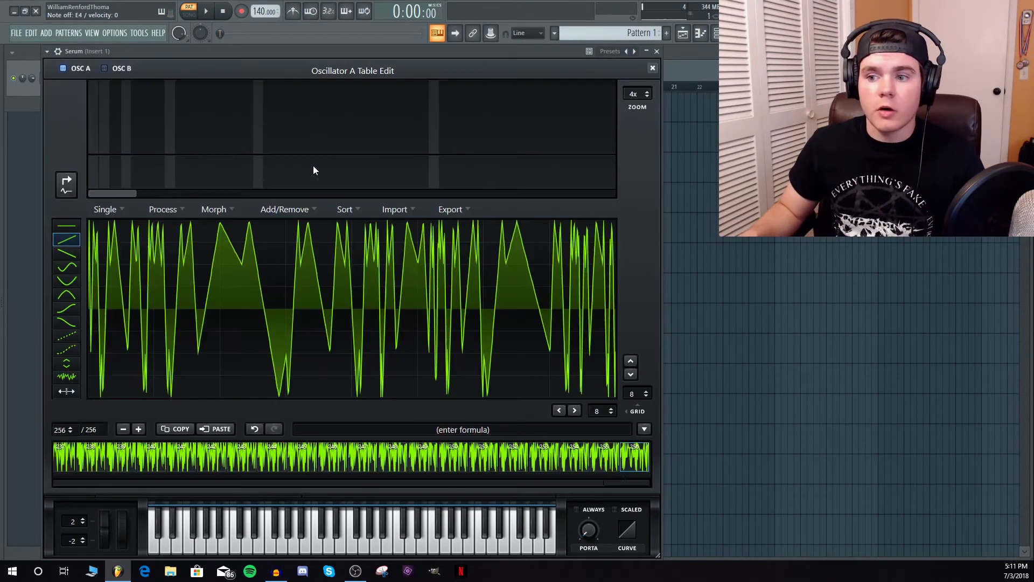
pyautogui.click(644, 428)
pyautogui.moveTo(668, 452)
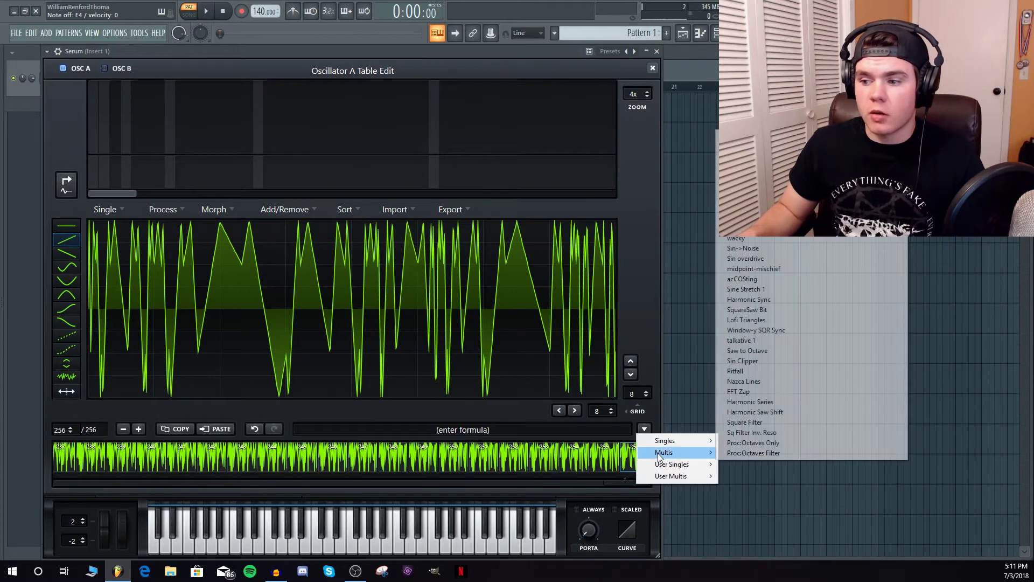
pyautogui.click(830, 138)
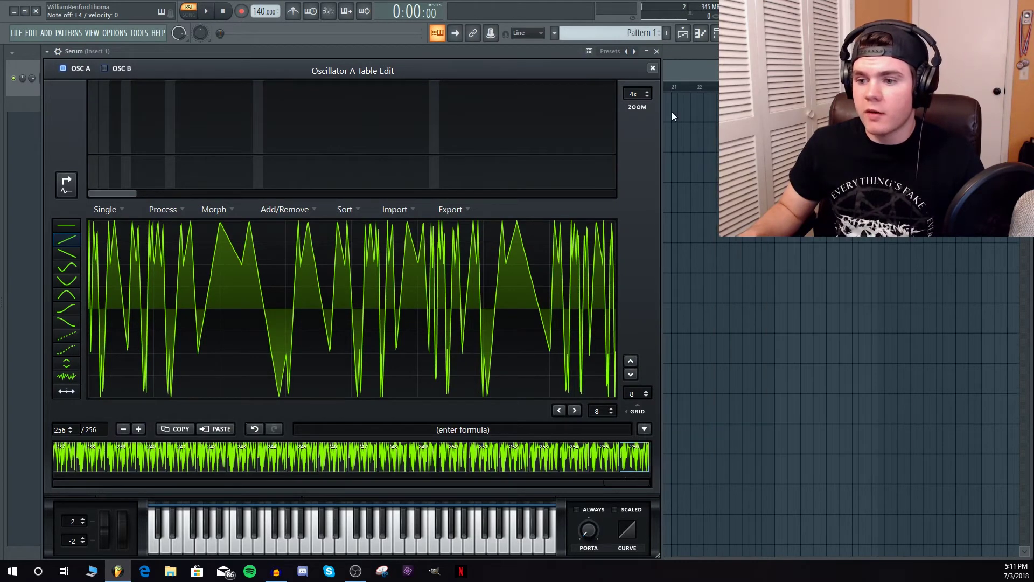
pyautogui.click(653, 69)
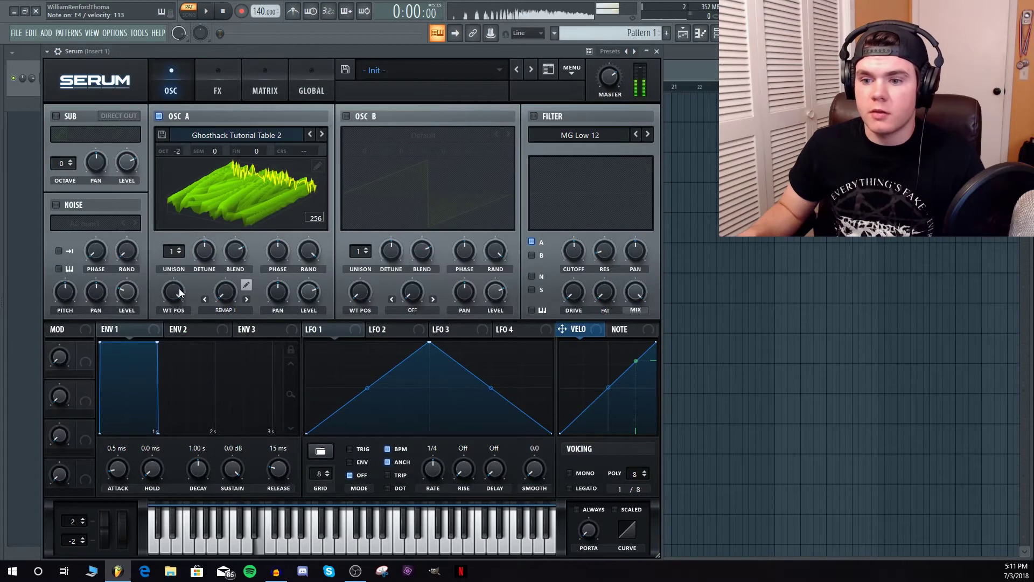
pyautogui.moveTo(173, 291); pyautogui.dragTo(193, 362)
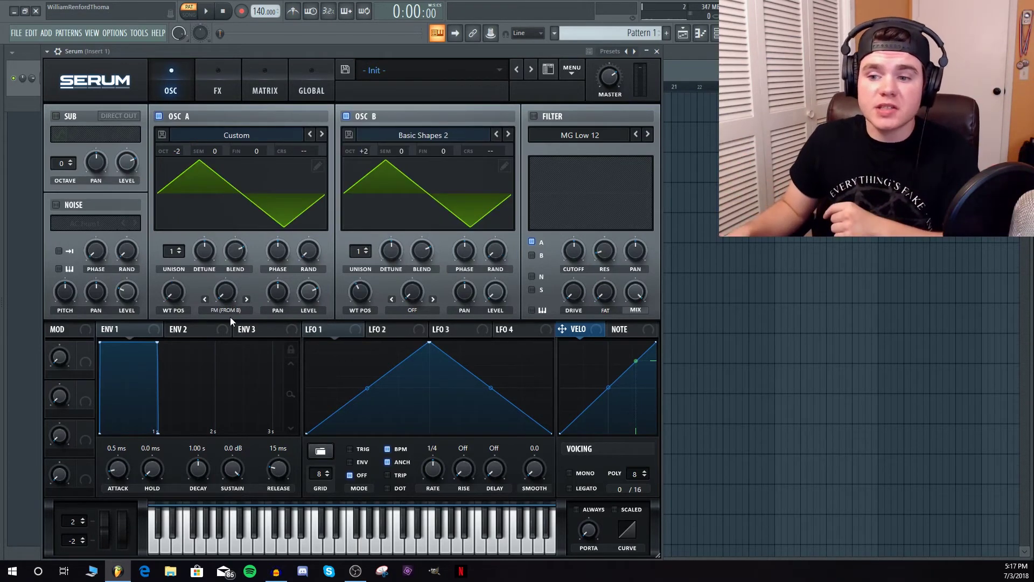
# Use FM (from B) as oscillator A's warp mode and test its amount while playing a note.
pyautogui.click(230, 312)
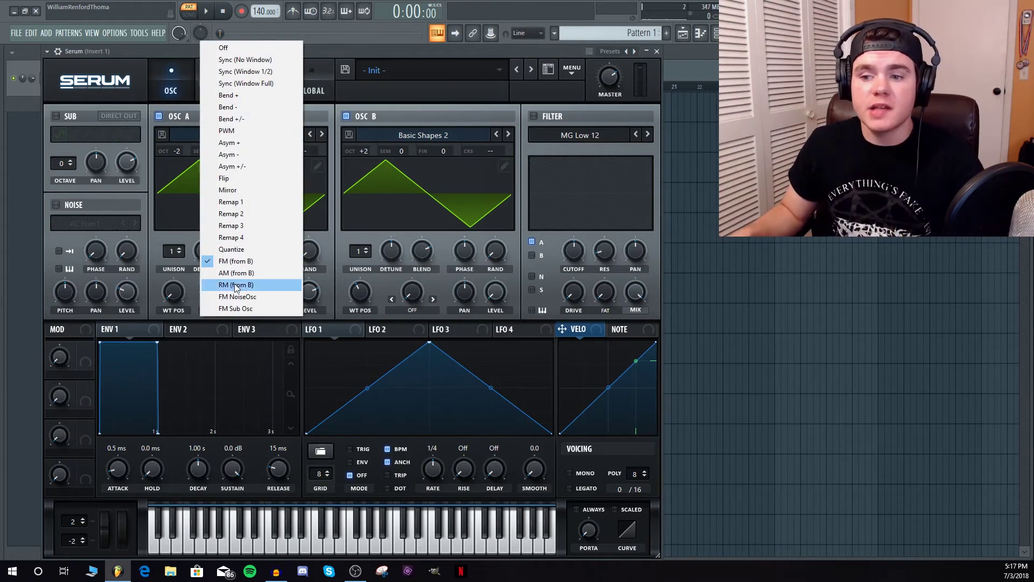
pyautogui.click(168, 238)
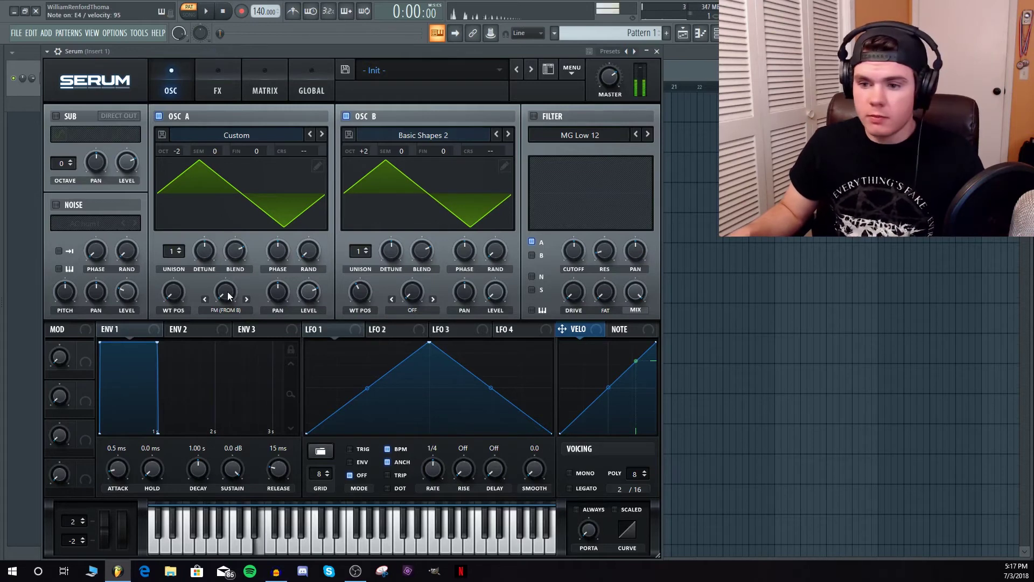
pyautogui.moveTo(229, 295); pyautogui.dragTo(243, 332)
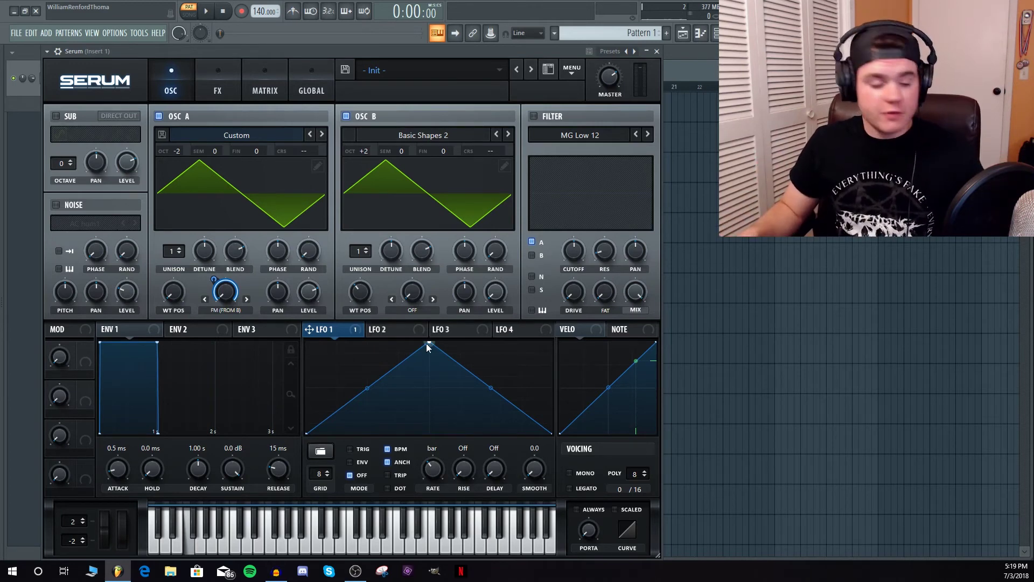
# Reshape LFO 1 into a straight rising ramp in ENV mode and set oscillator B's level to 0%.
pyautogui.moveTo(428, 345); pyautogui.dragTo(567, 326)
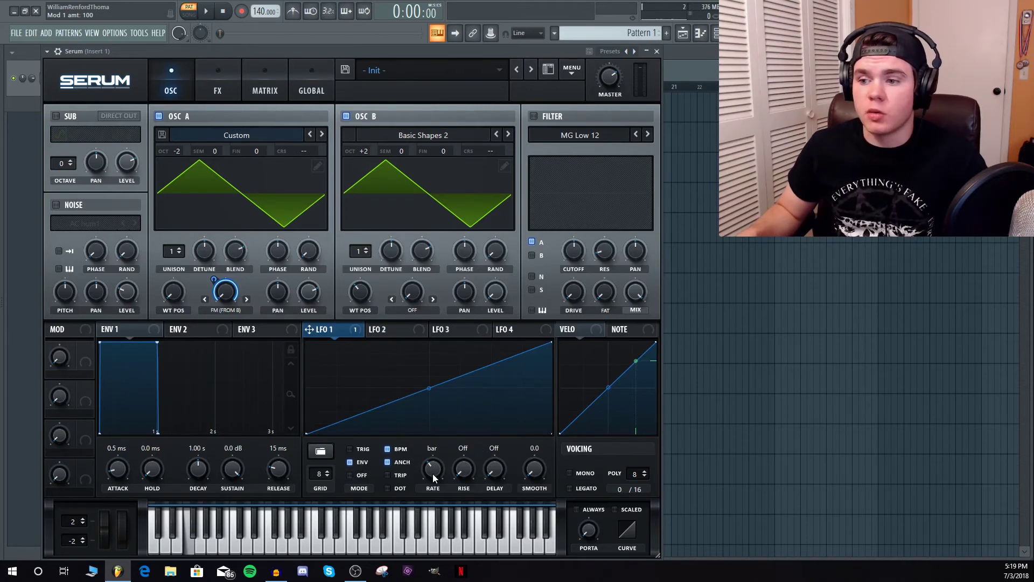
pyautogui.moveTo(495, 287); pyautogui.dragTo(490, 334)
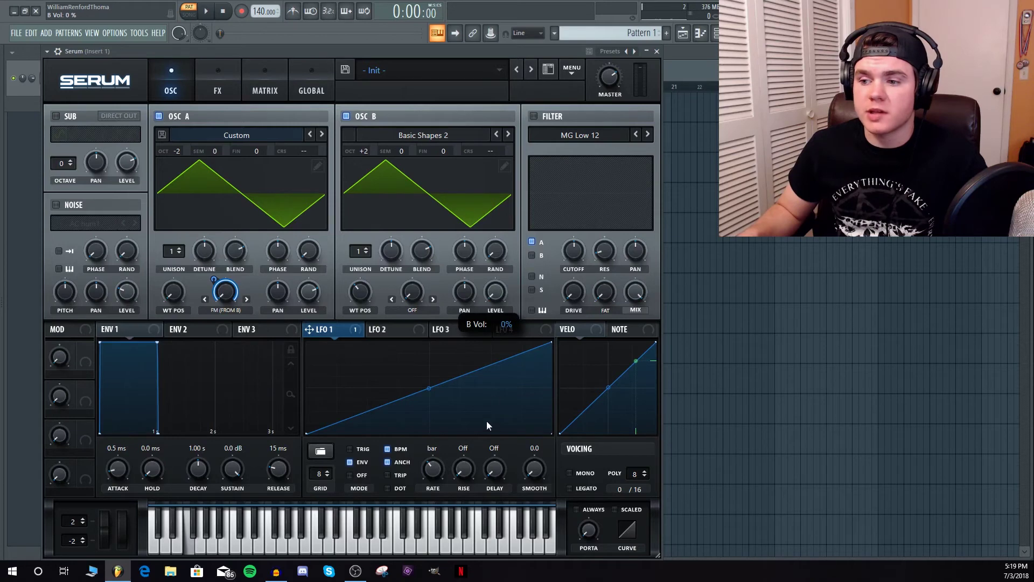
pyautogui.moveTo(486, 425); pyautogui.dragTo(486, 425)
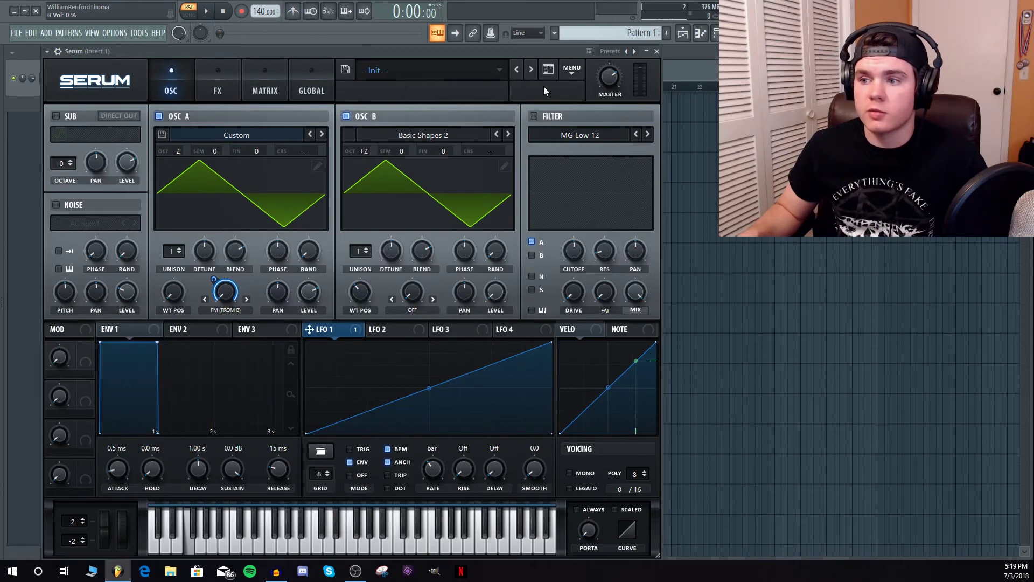
# Resample the FM sound to oscillator B and show its wavetable in 3D at position 1.
pyautogui.click(570, 69)
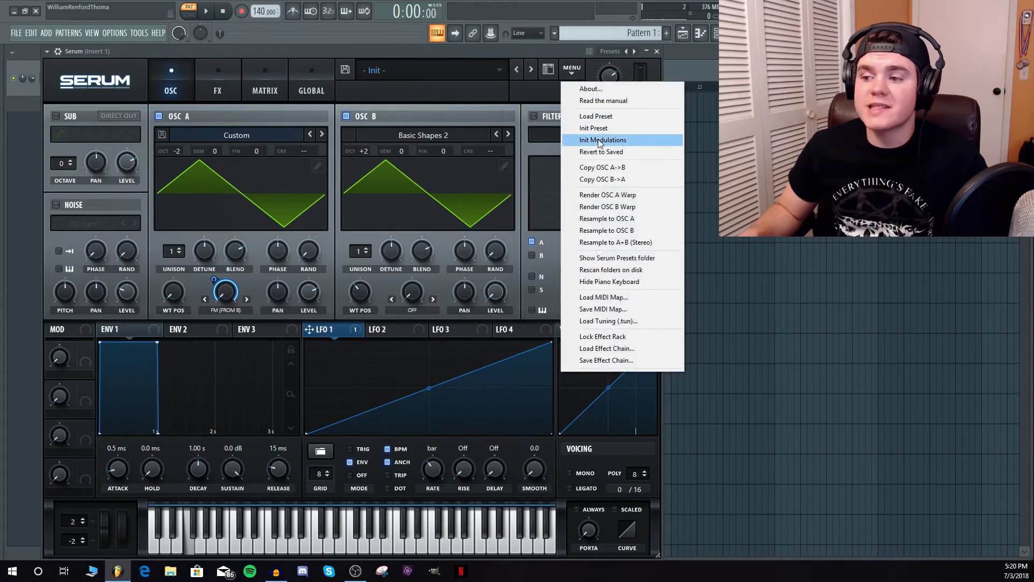
pyautogui.click(623, 232)
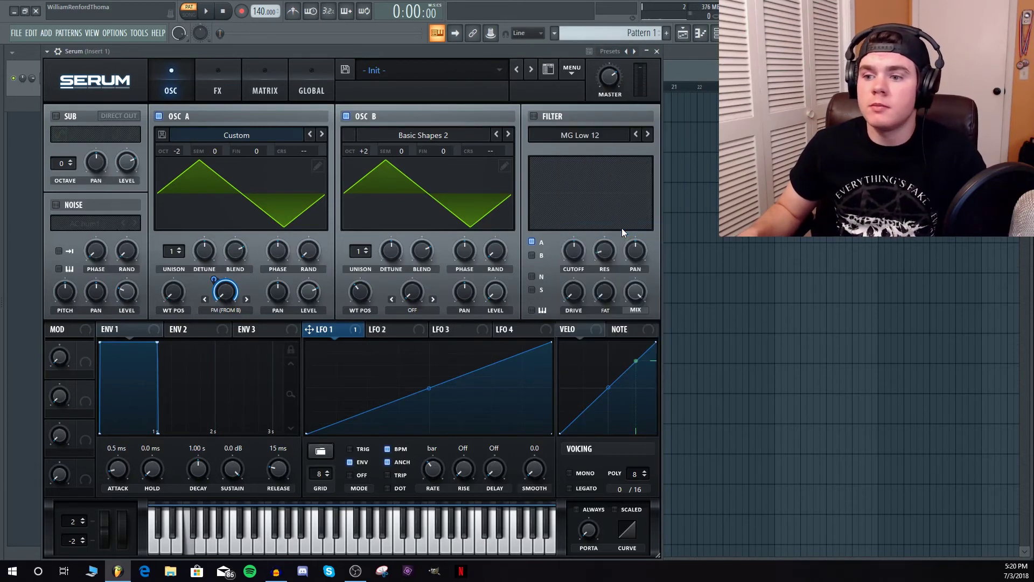
pyautogui.moveTo(364, 282); pyautogui.dragTo(360, 357)
pyautogui.click(384, 187)
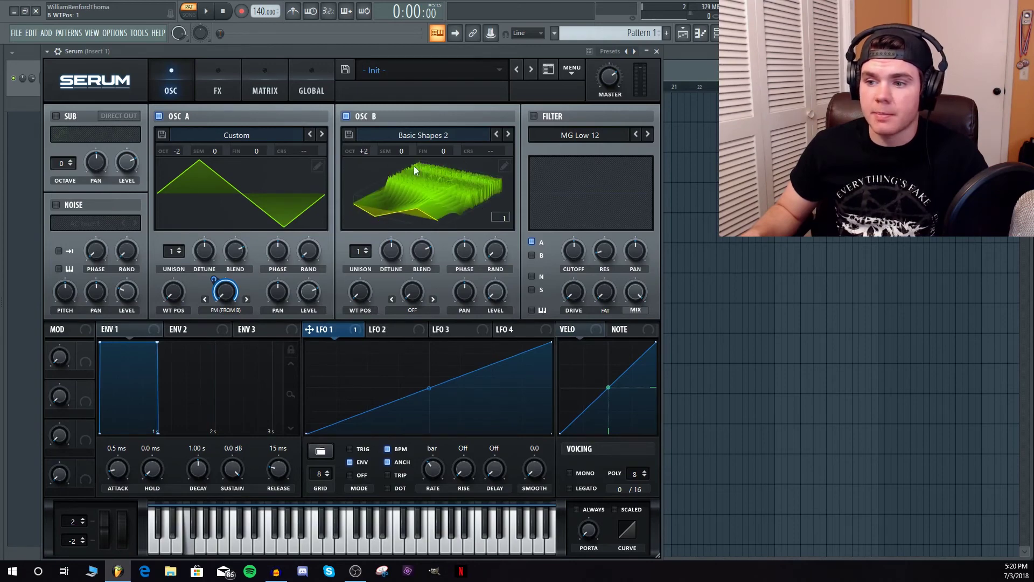
# Set oscillator A's level to 0% and raise oscillator B's level.
pyautogui.moveTo(370, 285); pyautogui.dragTo(364, 242)
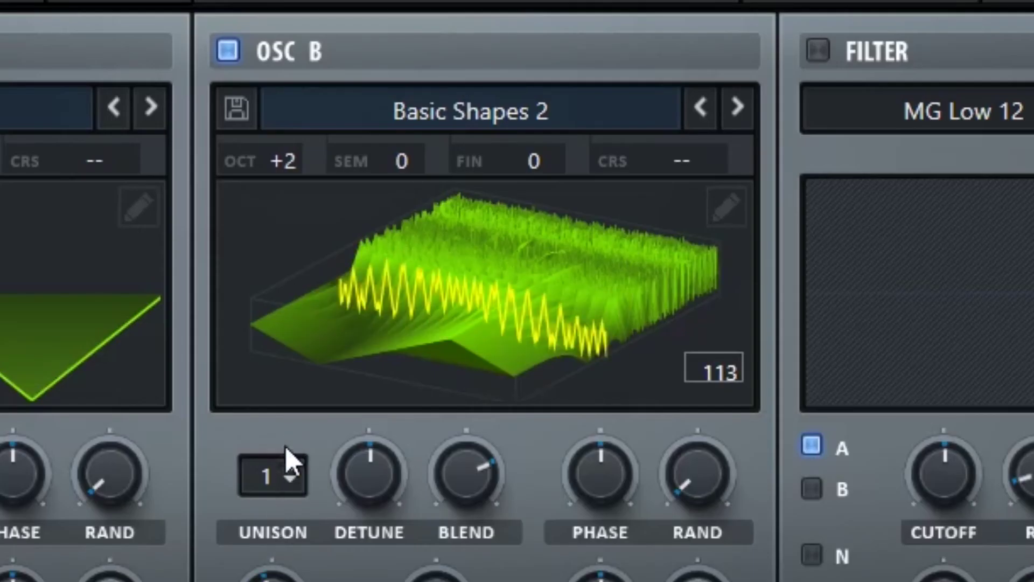
pyautogui.moveTo(285, 445); pyautogui.dragTo(282, 581)
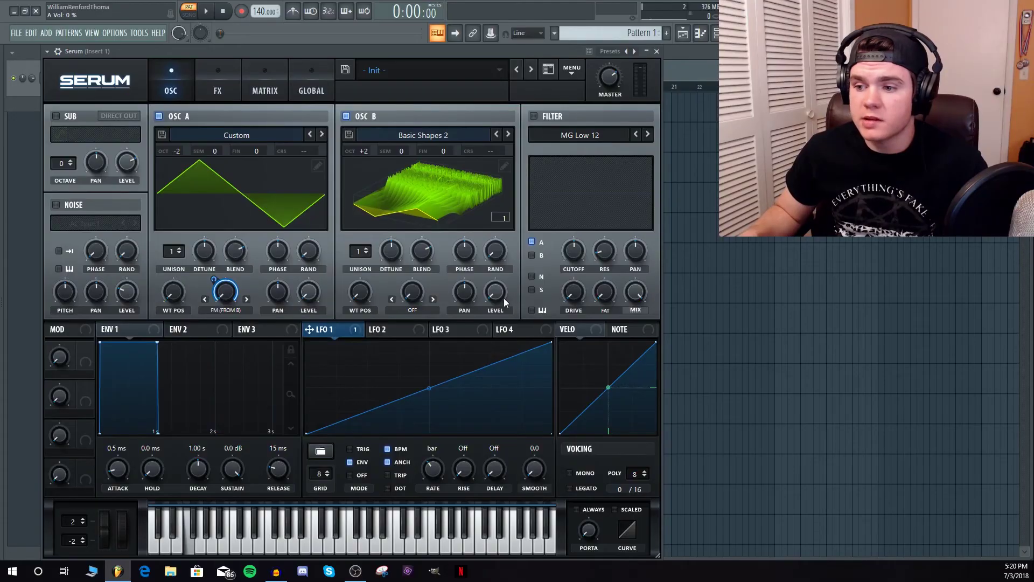
pyautogui.moveTo(506, 200); pyautogui.dragTo(506, 204)
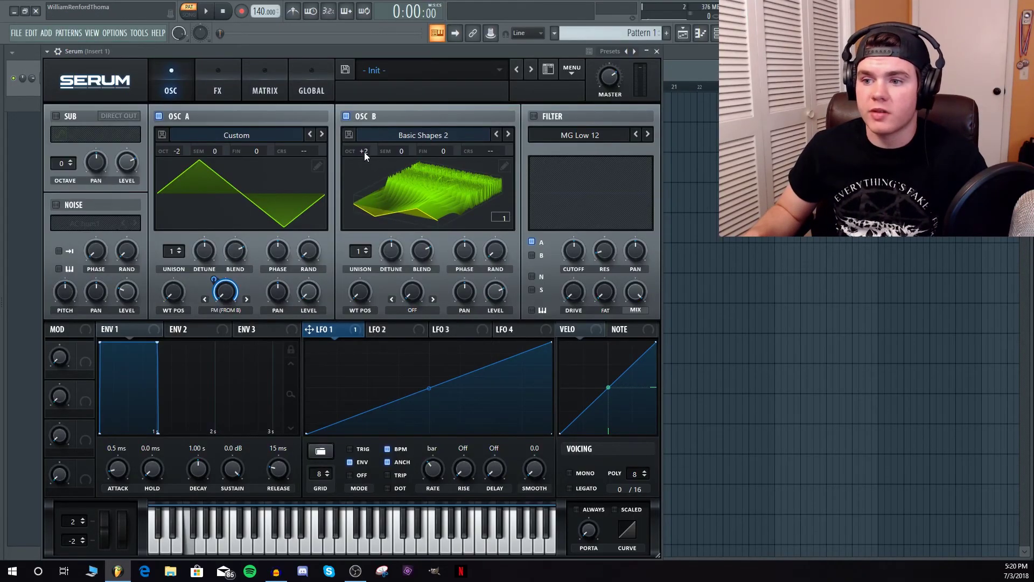
# Set oscillator B's octave to -2 and sweep its wavetable position while playing a note, ending at position 1.
pyautogui.moveTo(364, 151); pyautogui.dragTo(362, 173)
pyautogui.moveTo(359, 216); pyautogui.dragTo(356, 234)
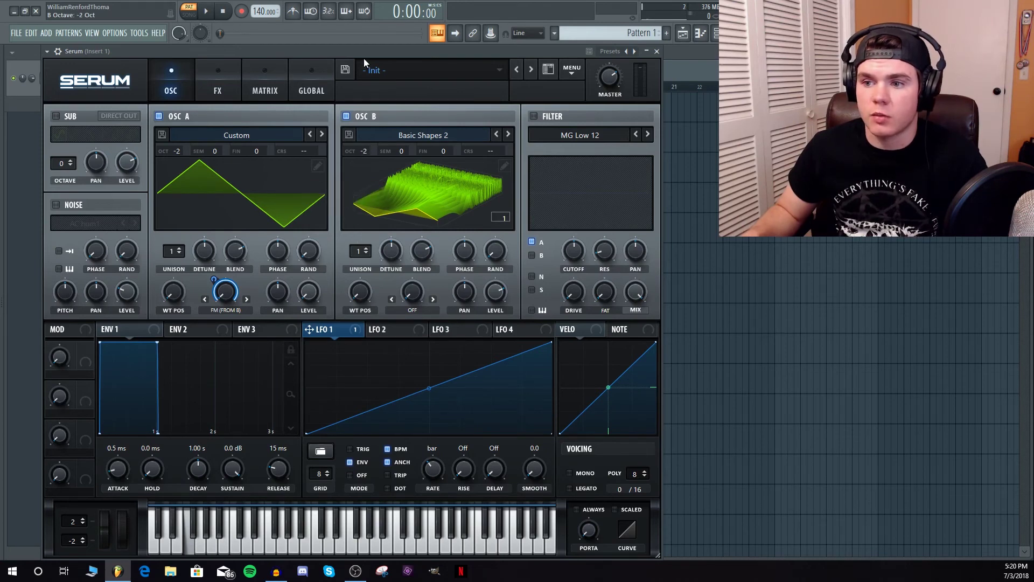
pyautogui.moveTo(360, 291); pyautogui.dragTo(366, 334)
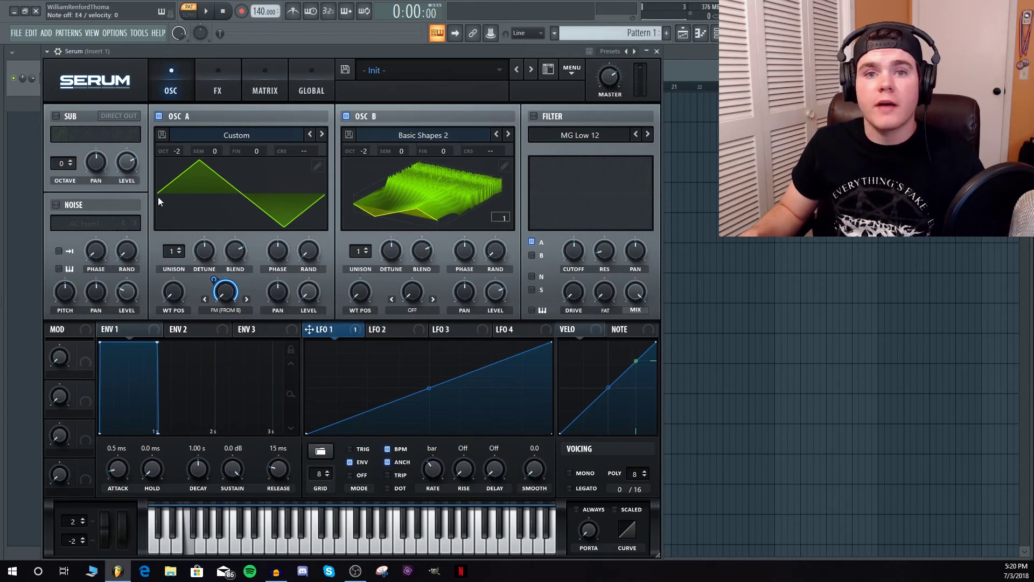
# Remove all frames from 185 to the end of oscillator B's wavetable and sweep its position, ending at 184.
pyautogui.click(504, 166)
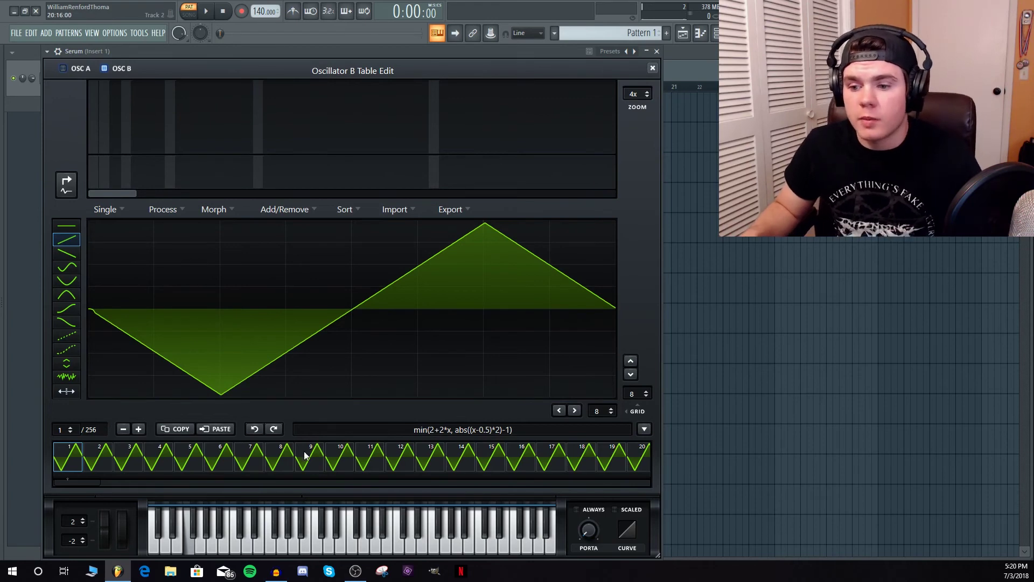
pyautogui.moveTo(85, 483); pyautogui.dragTo(500, 488)
pyautogui.moveTo(124, 539); pyautogui.dragTo(127, 468)
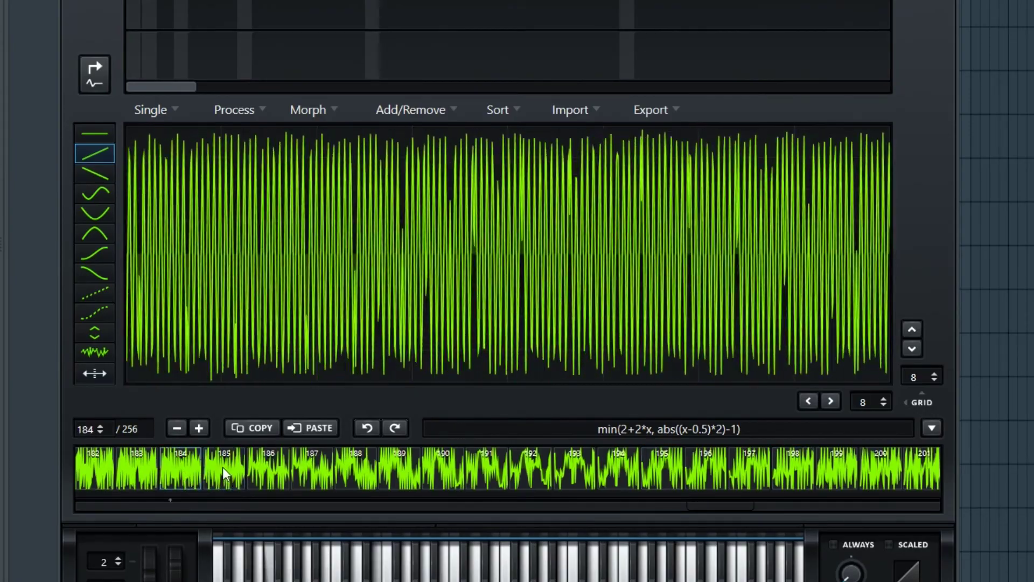
pyautogui.click(222, 466)
pyautogui.click(410, 110)
pyautogui.click(434, 216)
pyautogui.click(653, 70)
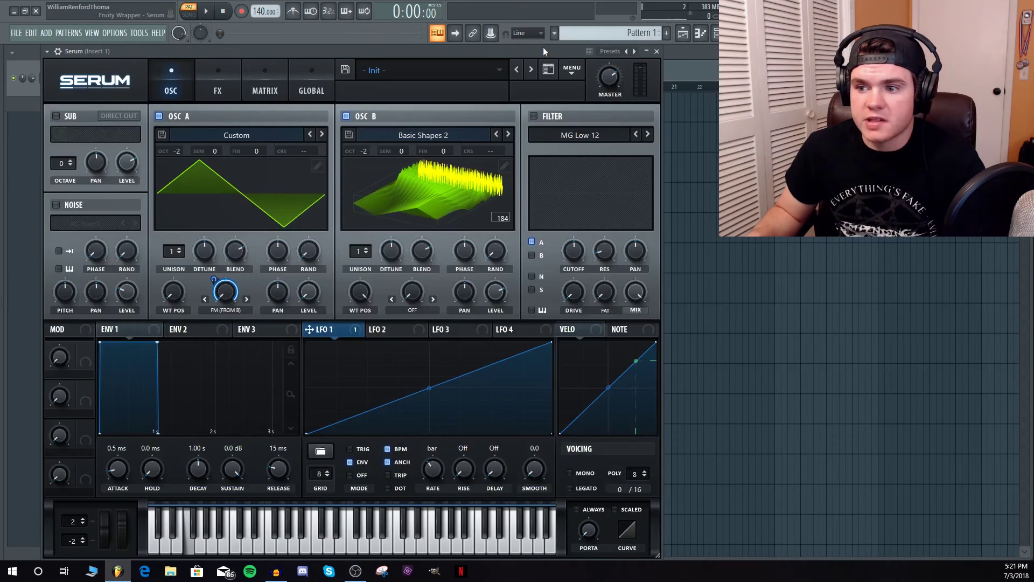
pyautogui.moveTo(360, 292)
pyautogui.mouseDown()
pyautogui.moveTo(350, 442)
pyautogui.moveTo(362, 323)
pyautogui.moveTo(350, 440)
pyautogui.moveTo(375, 299)
pyautogui.mouseUp()
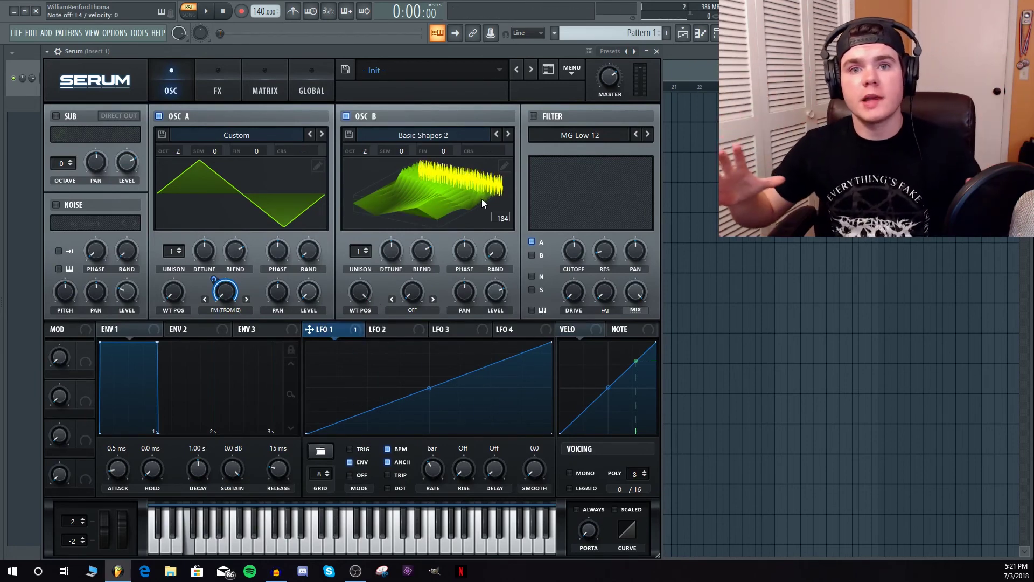